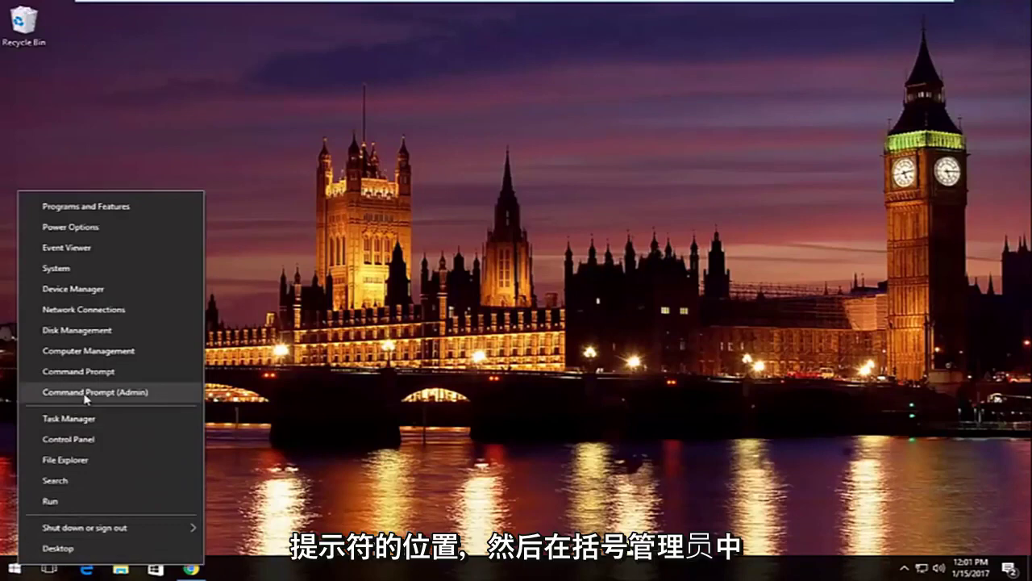
- Open Command Prompt as administrator, allowing it to make changes, and run ipconfig /release
{"action": "left_click", "coordinate": [122, 395]}
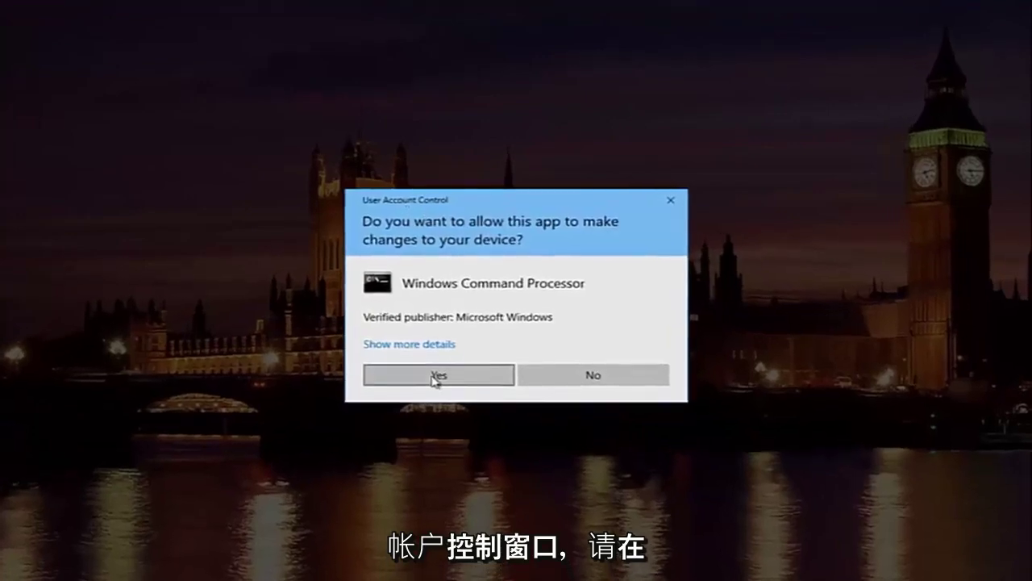
{"action": "left_click", "coordinate": [436, 377]}
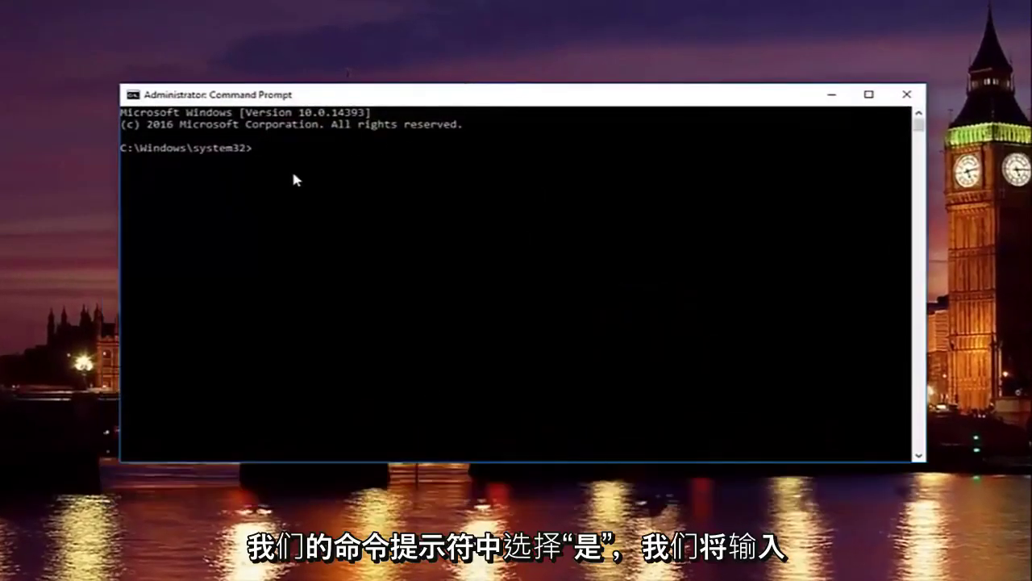
{"action": "type", "text": "ipconfig"}
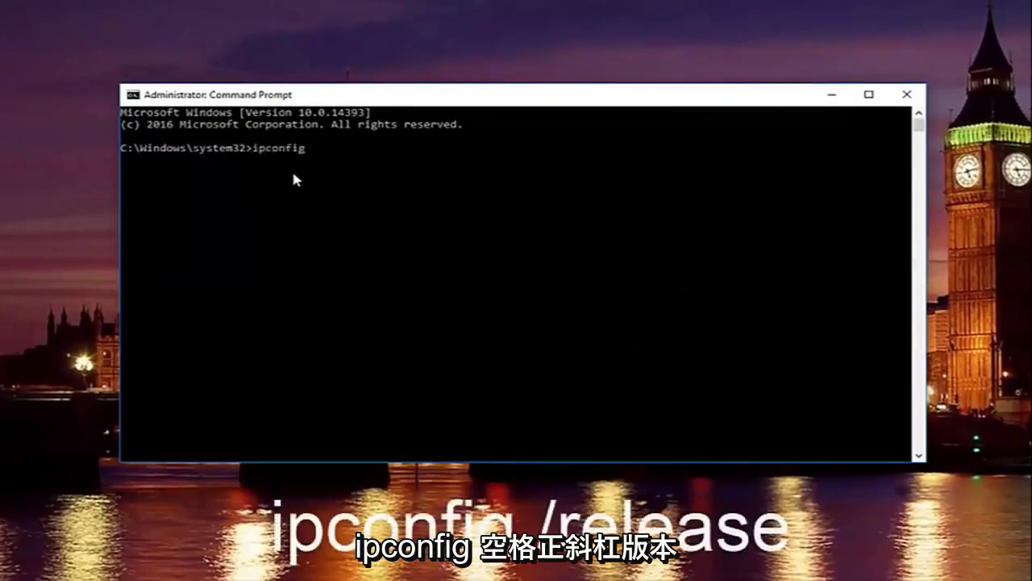
{"action": "type", "text": " /release"}
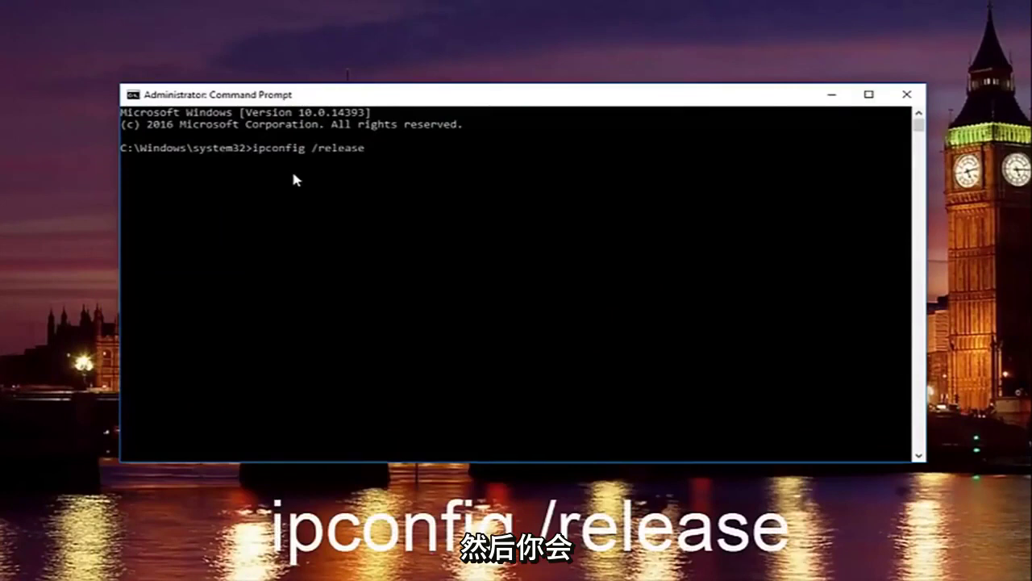
{"action": "key", "text": "Return"}
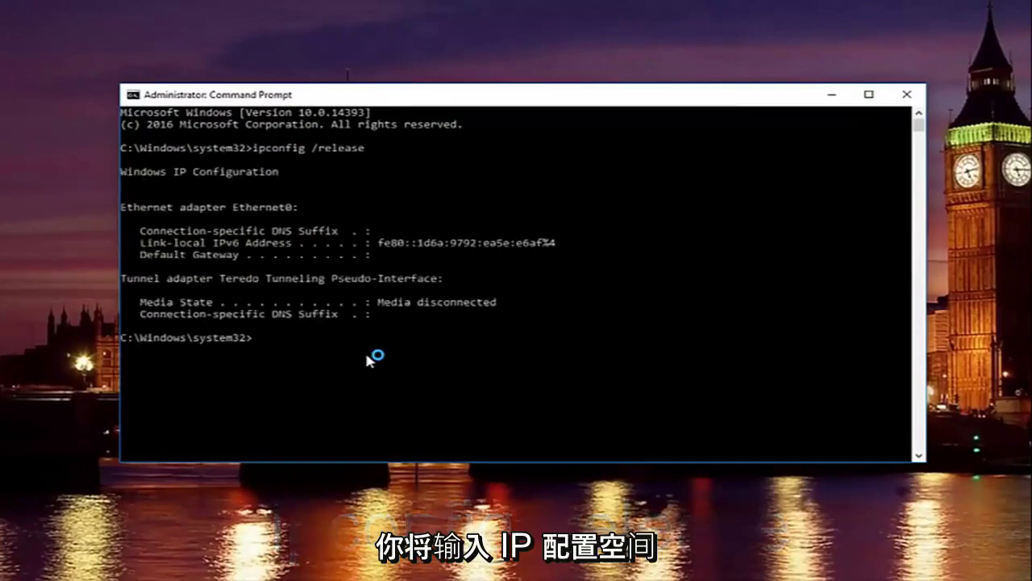
- Display the full IP configuration of all adapters with ipconfig /all
{"action": "type", "text": "ipconfig"}
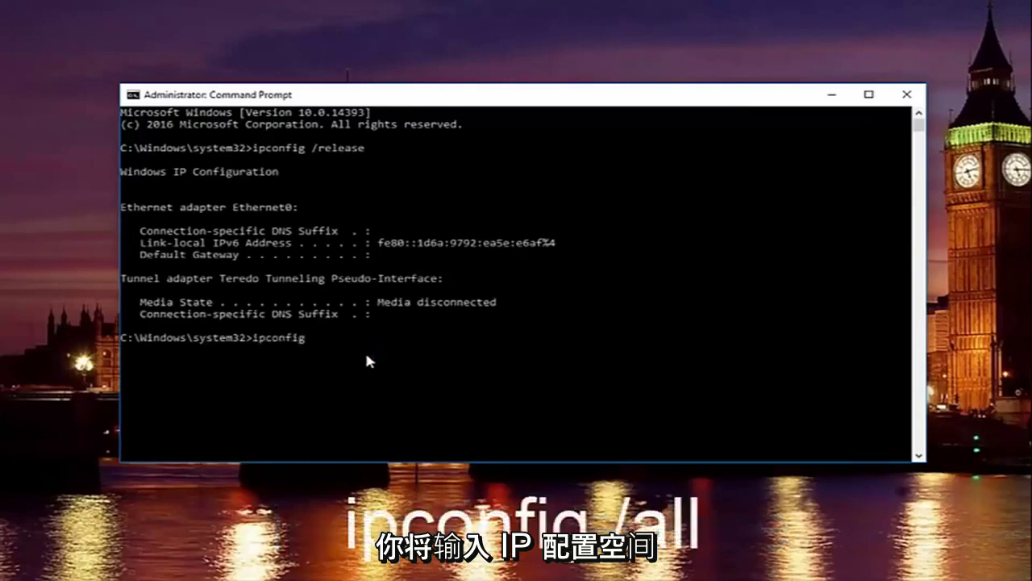
{"action": "type", "text": " /all"}
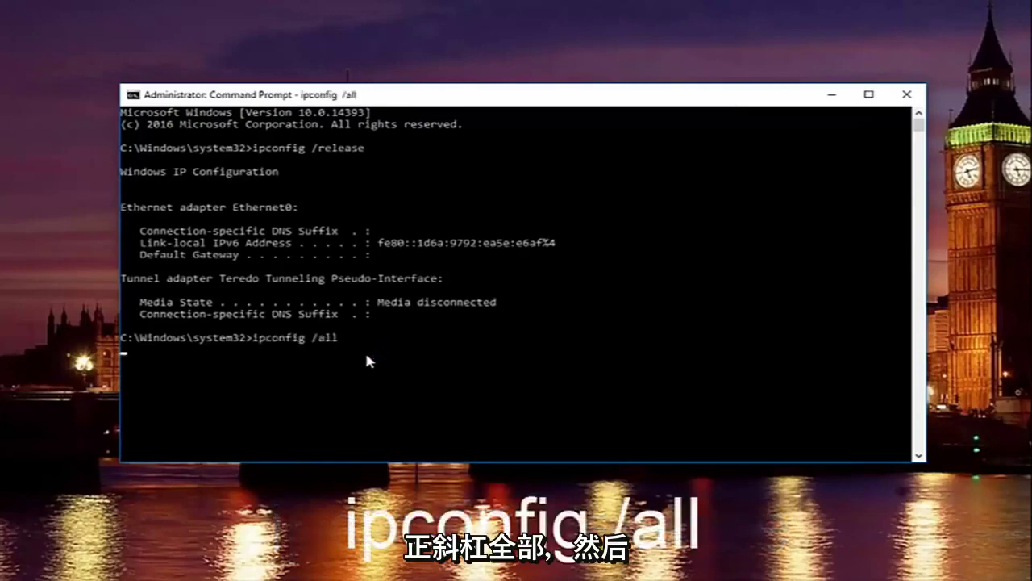
{"action": "key", "text": "Return"}
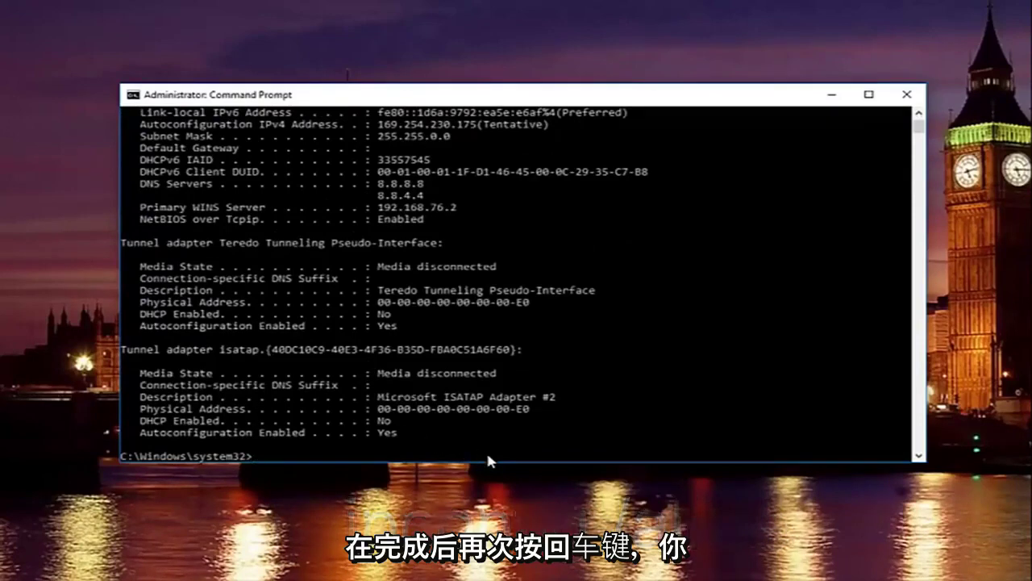
- Clear the DNS resolver cache by running ipconfig /flushdns
{"action": "type", "text": "ipcon"}
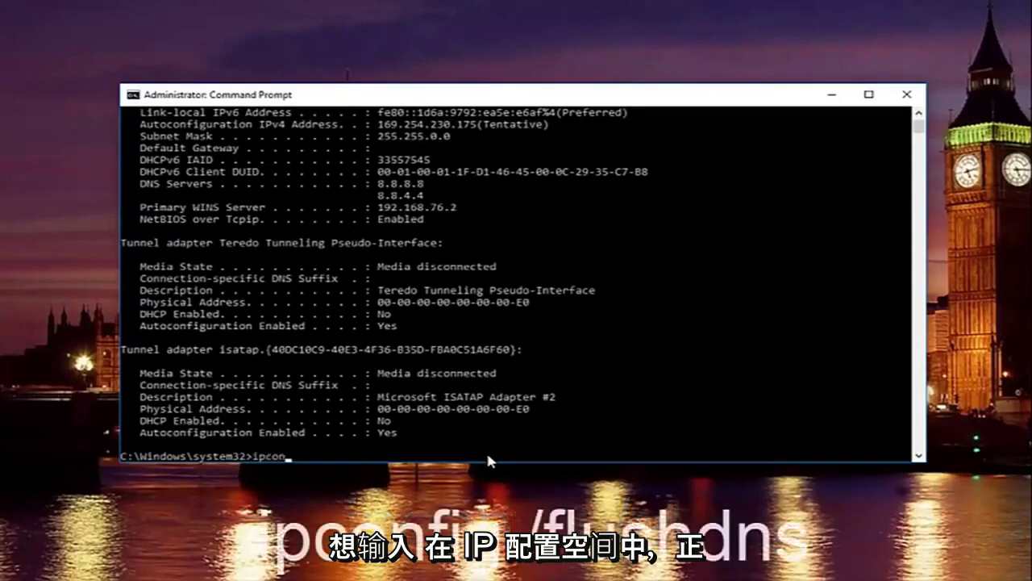
{"action": "type", "text": "fig"}
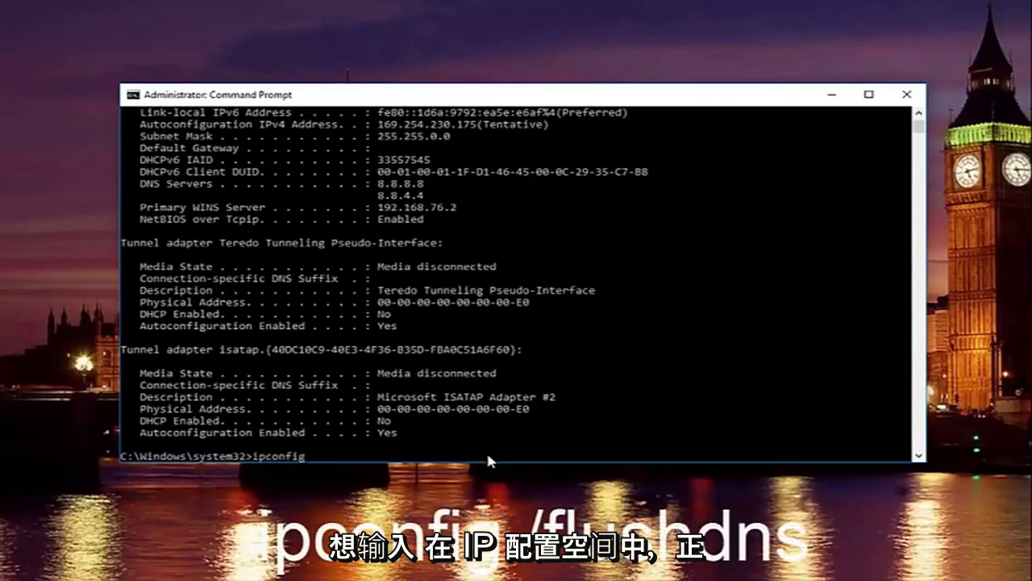
{"action": "type", "text": " /flu"}
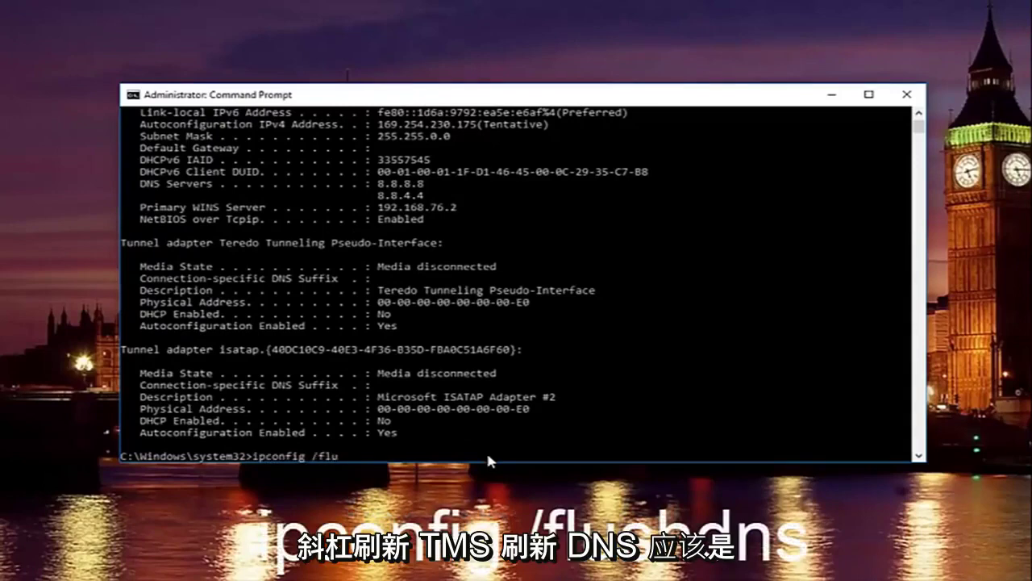
{"action": "type", "text": "shdns"}
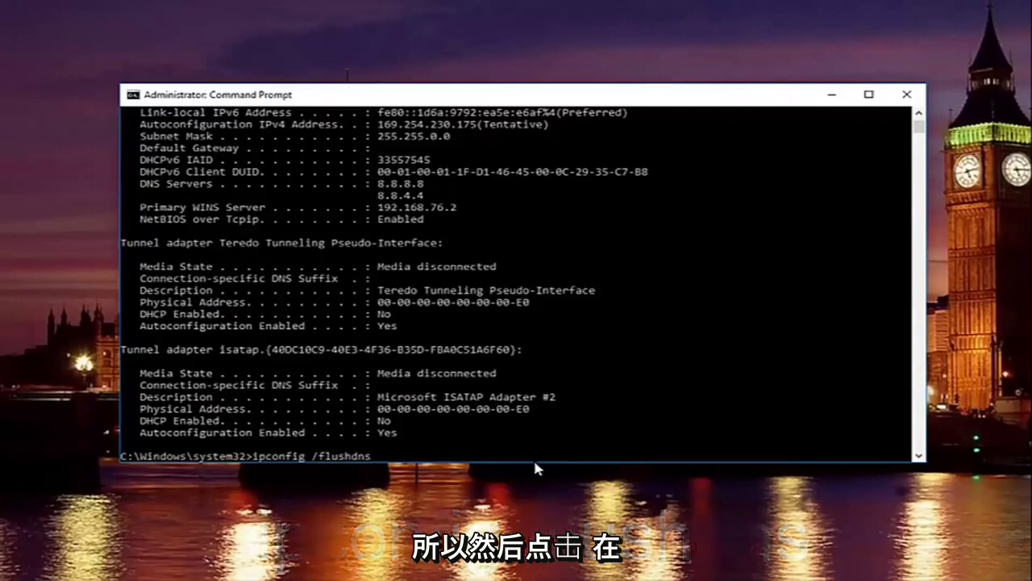
{"action": "key", "text": "Return"}
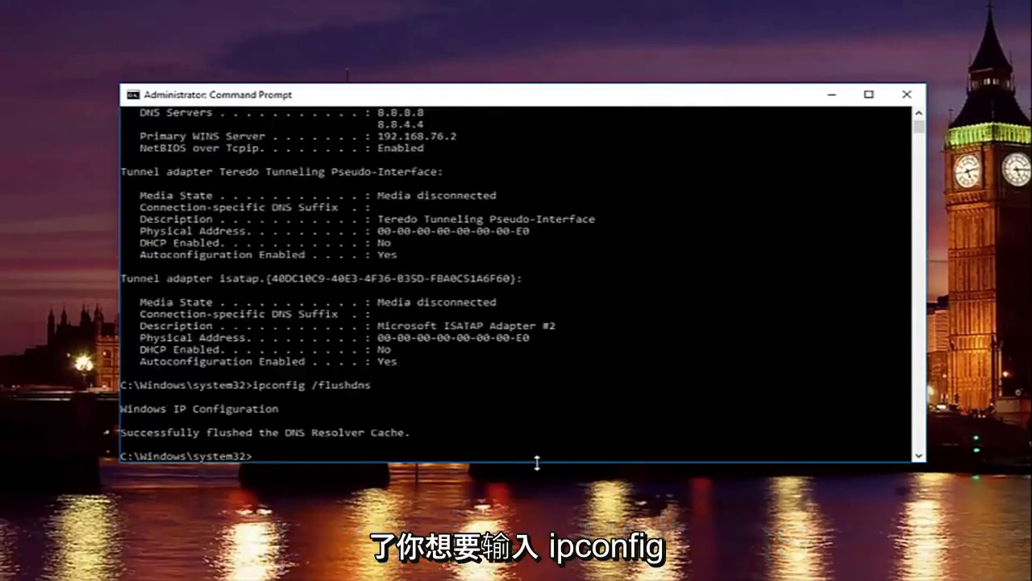
- Request a new IP address by running ipconfig /renew
{"action": "type", "text": "ipconfig "}
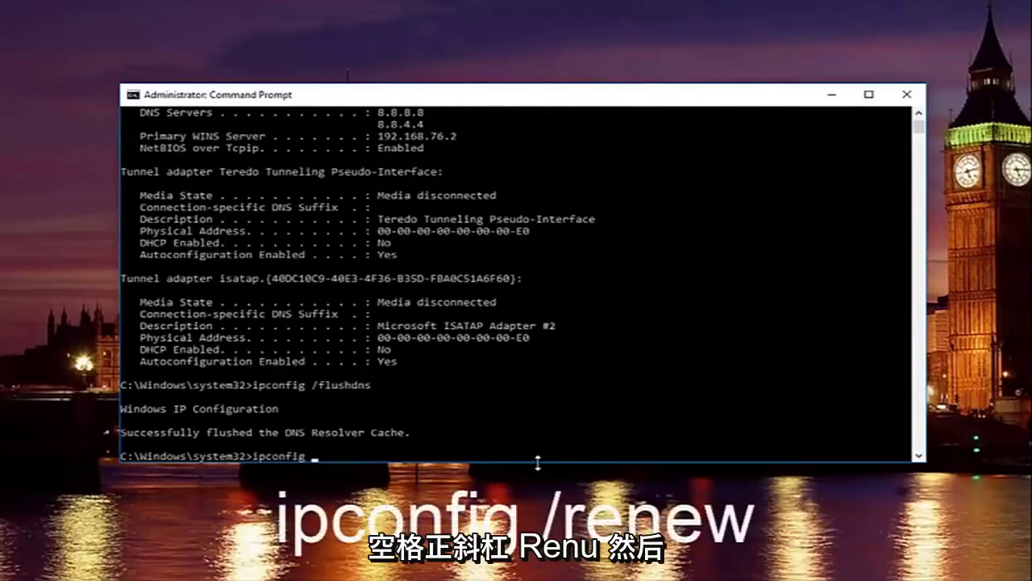
{"action": "type", "text": "/renew"}
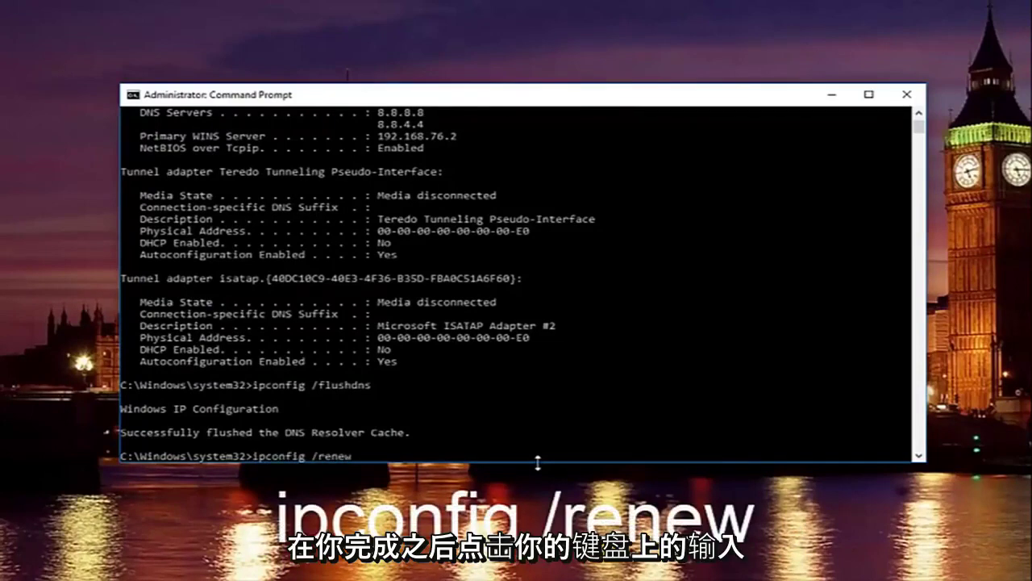
{"action": "key", "text": "Return"}
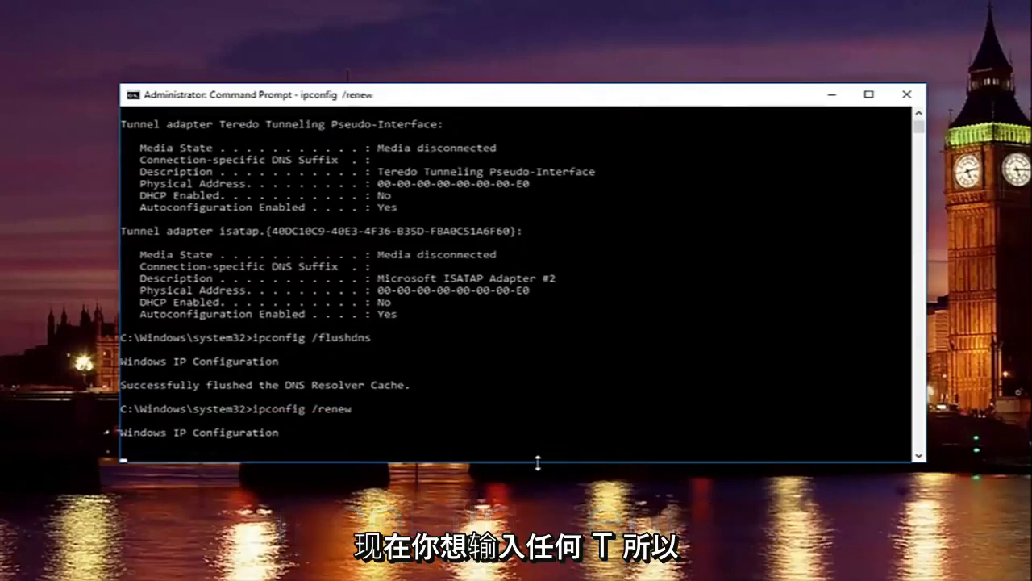
{"action": "type", "text": "ne"}
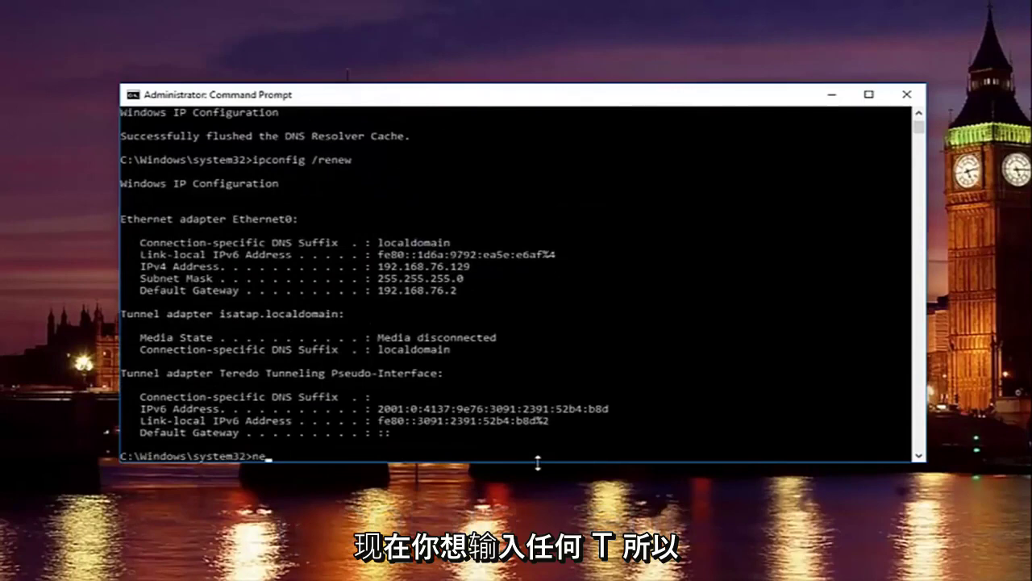
{"action": "key", "text": "BackSpace"}
{"action": "key", "text": "BackSpace"}
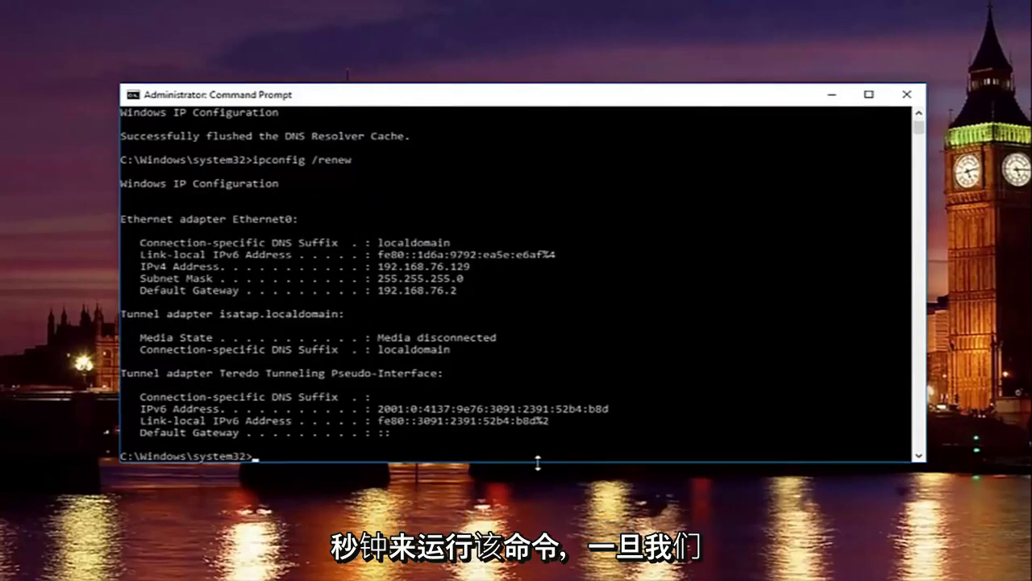
- Run the command netsh int ip set dns at the elevated prompt
{"action": "type", "text": "net"}
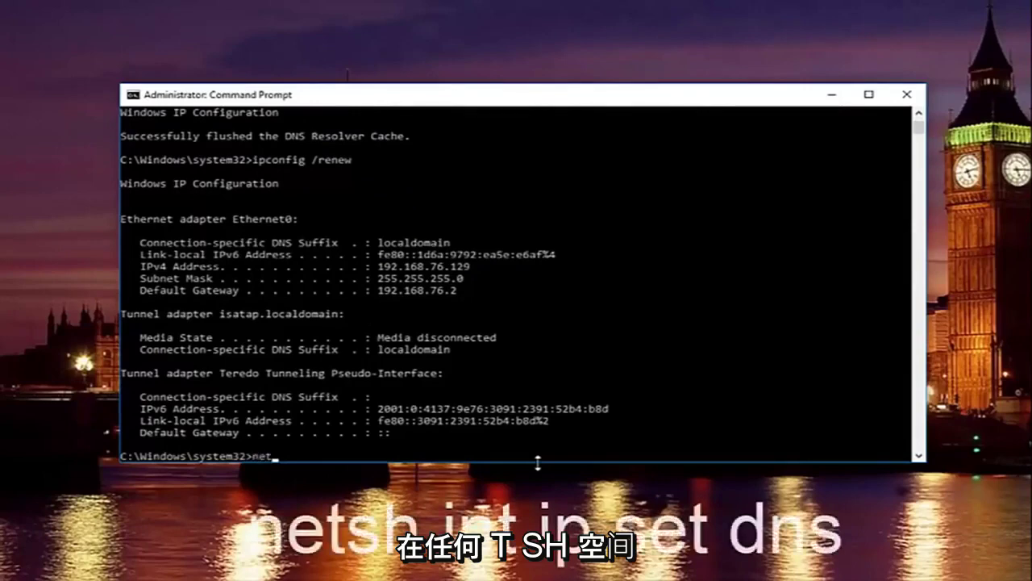
{"action": "type", "text": "sh"}
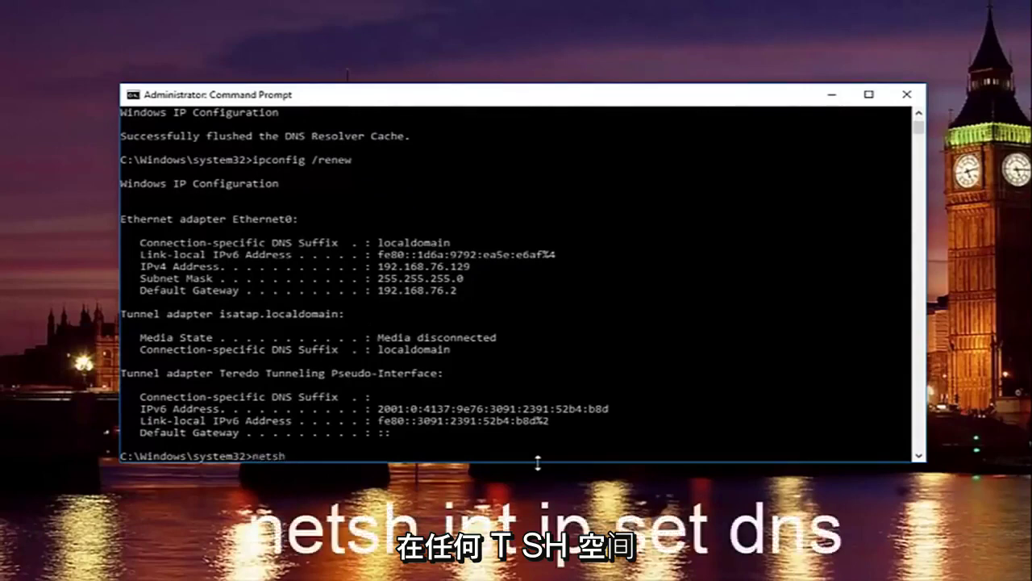
{"action": "type", "text": " int ip set dns"}
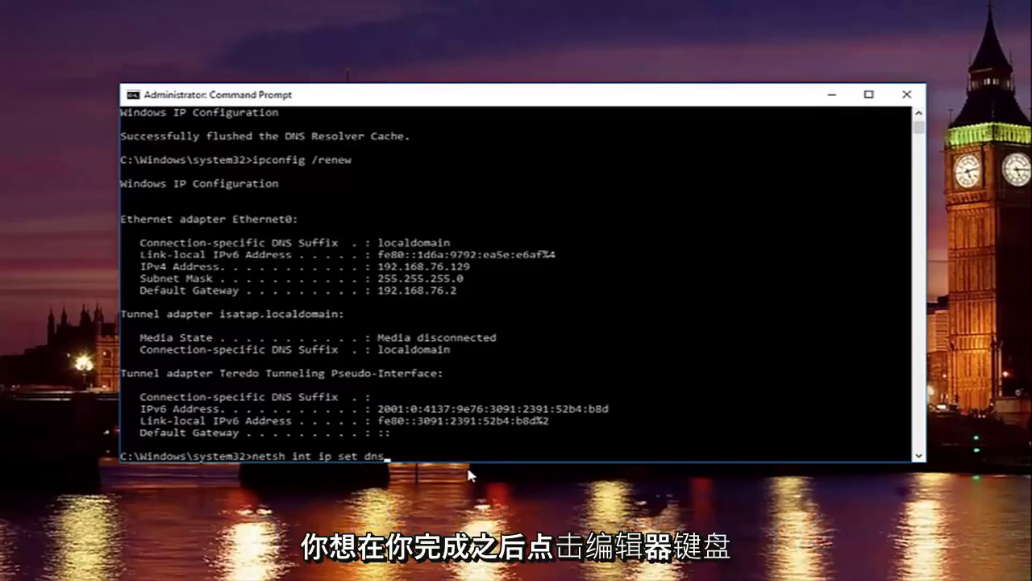
{"action": "key", "text": "Return"}
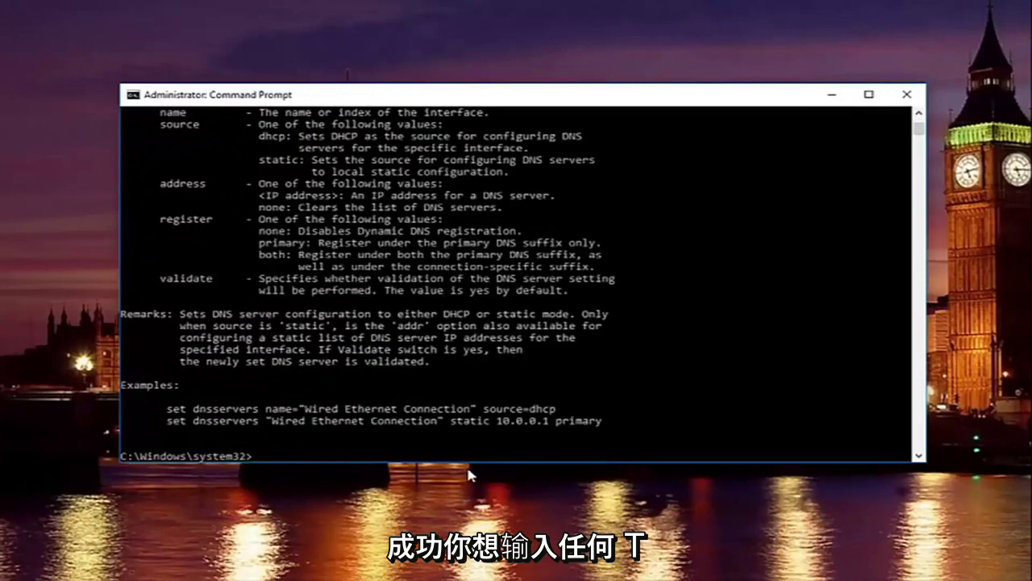
- Reset the Winsock catalog by running netsh winsock reset
{"action": "type", "text": "net"}
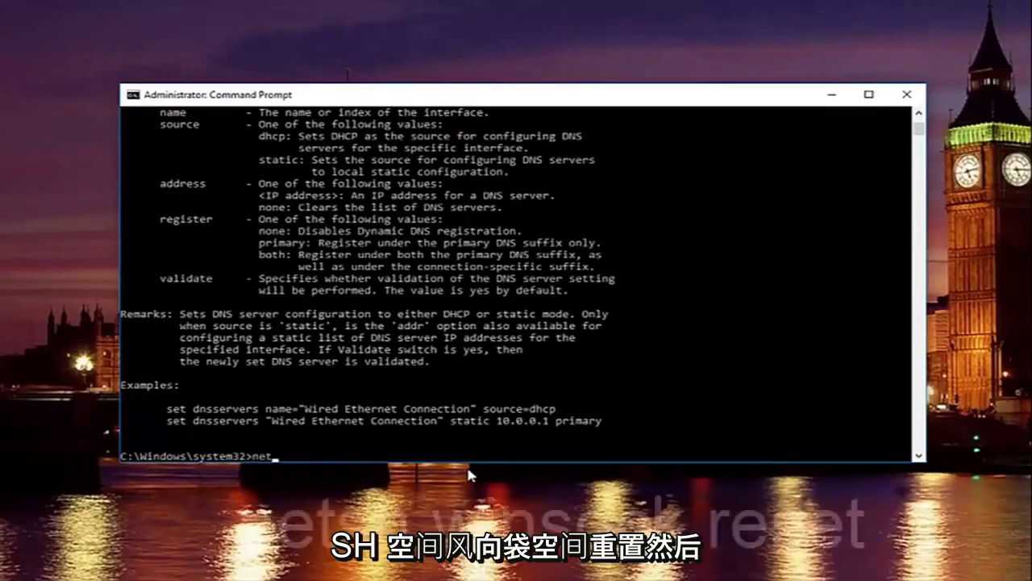
{"action": "type", "text": "sh wi"}
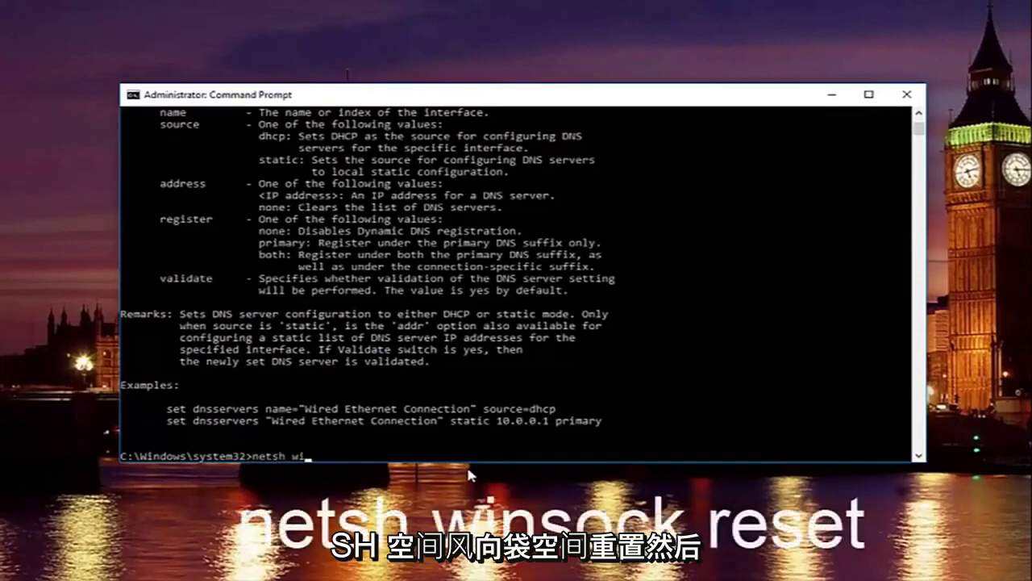
{"action": "type", "text": "nsock reset"}
{"action": "key", "text": "Return"}
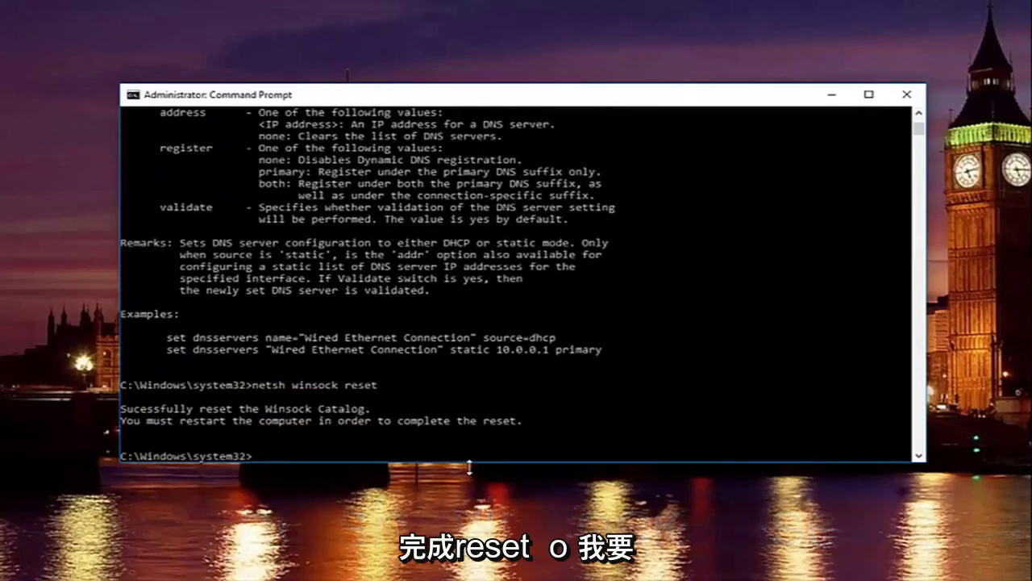
- Close the Command Prompt window and the Chrome browser still running in the background
{"action": "left_click", "coordinate": [907, 95]}
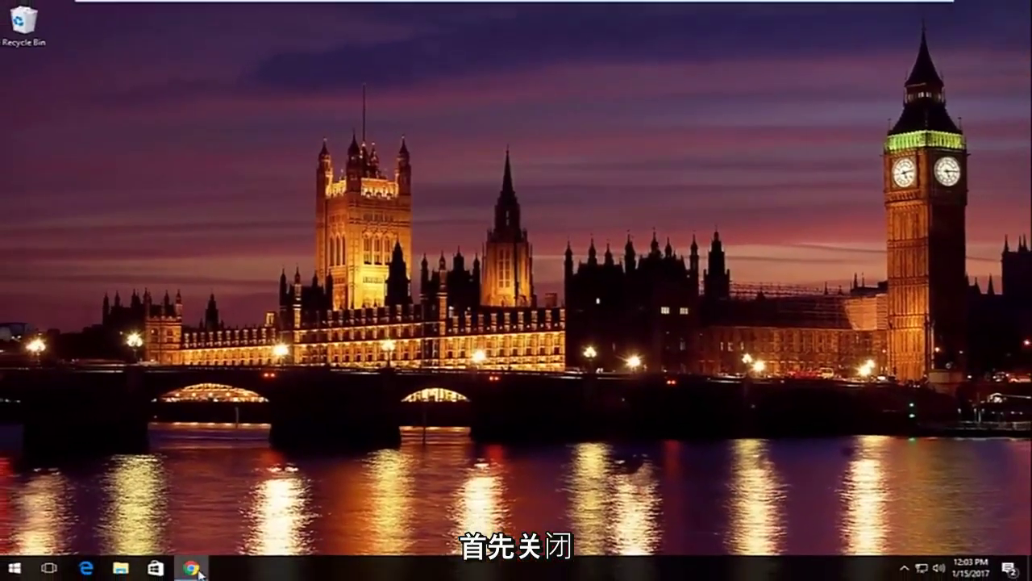
{"action": "right_click", "coordinate": [190, 566]}
{"action": "left_click", "coordinate": [153, 539]}
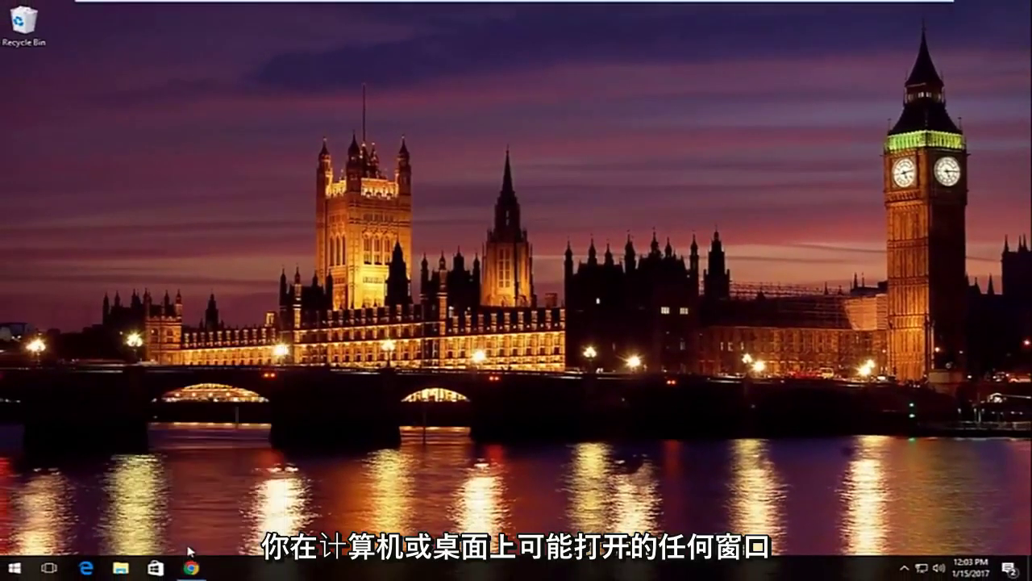
- Restart the computer
{"action": "left_click", "coordinate": [16, 567]}
{"action": "left_click", "coordinate": [15, 538]}
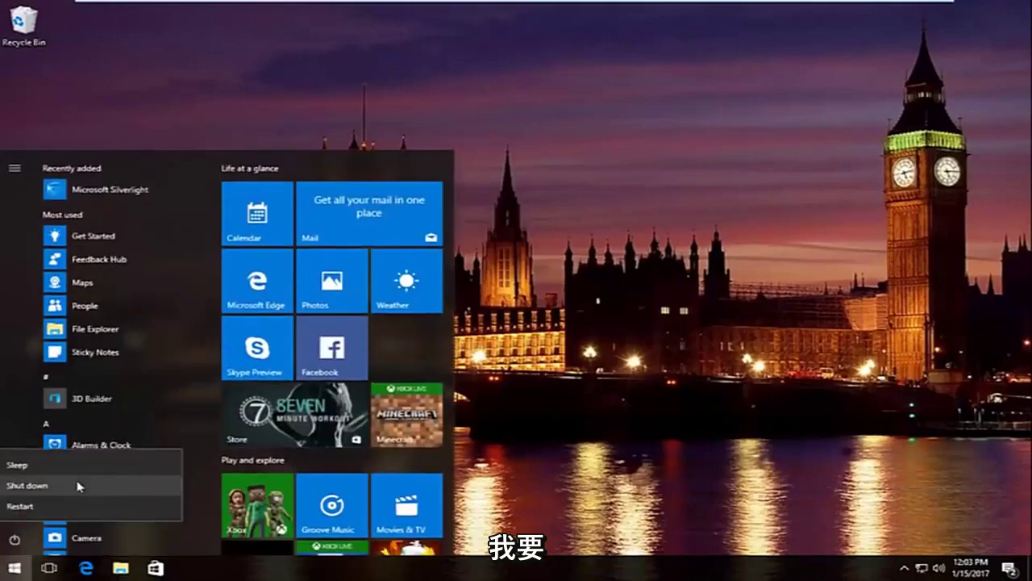
{"action": "left_click", "coordinate": [33, 507]}
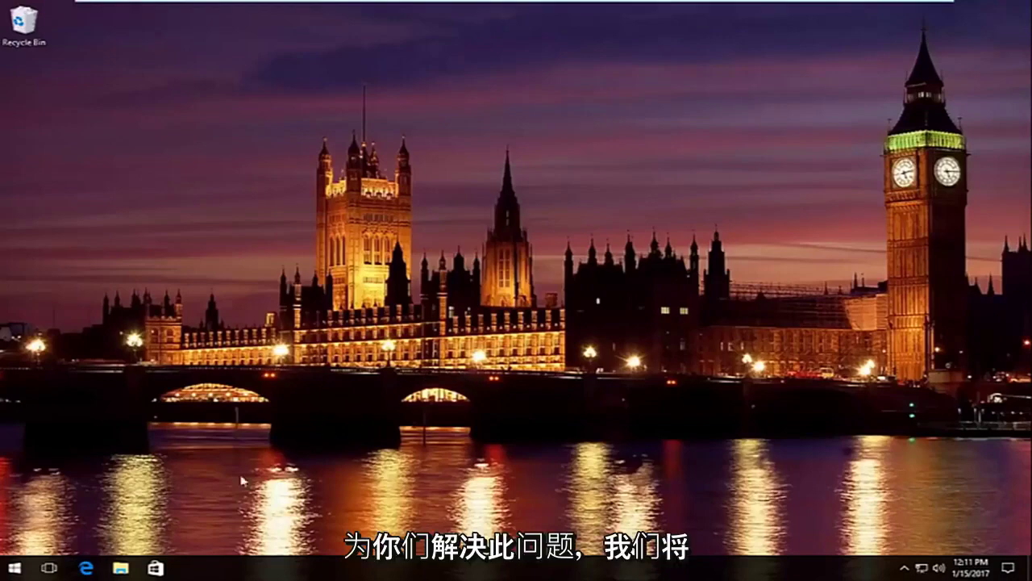
- Search Windows for "network and sharing center" and open the Network and Sharing Center
{"action": "left_click", "coordinate": [21, 569]}
{"action": "type", "text": "net"}
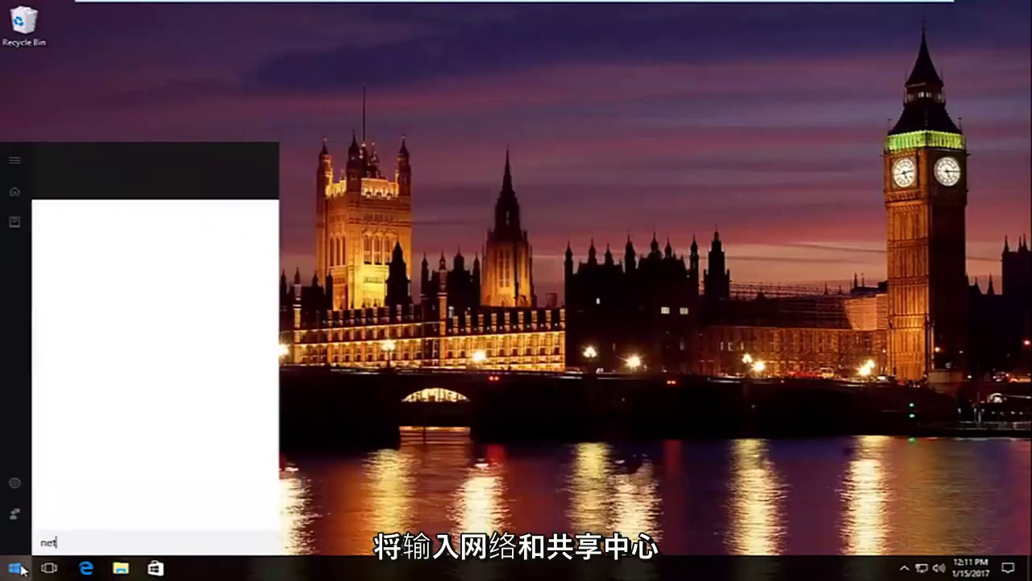
{"action": "type", "text": "work and sharing center"}
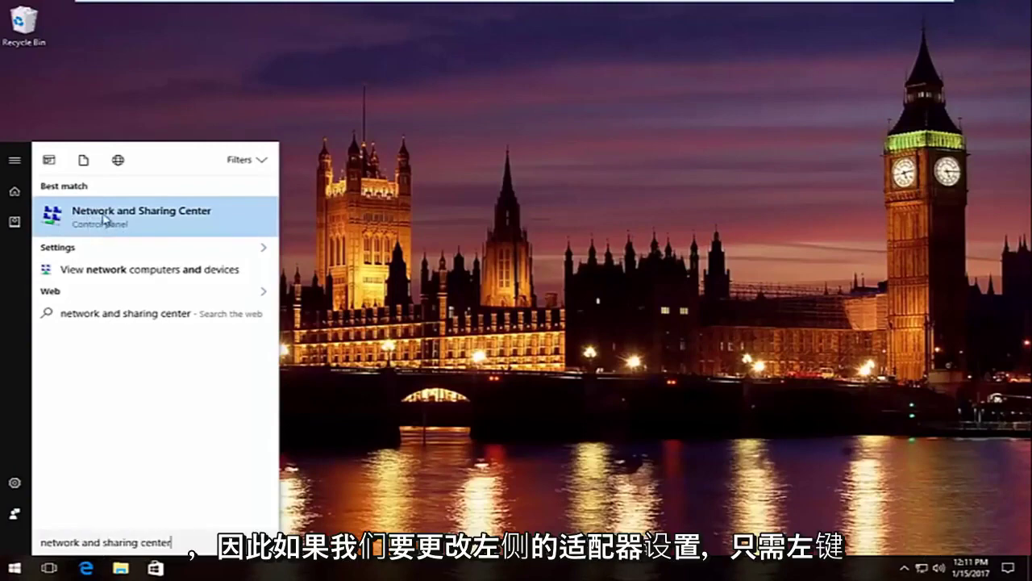
{"action": "left_click", "coordinate": [117, 215]}
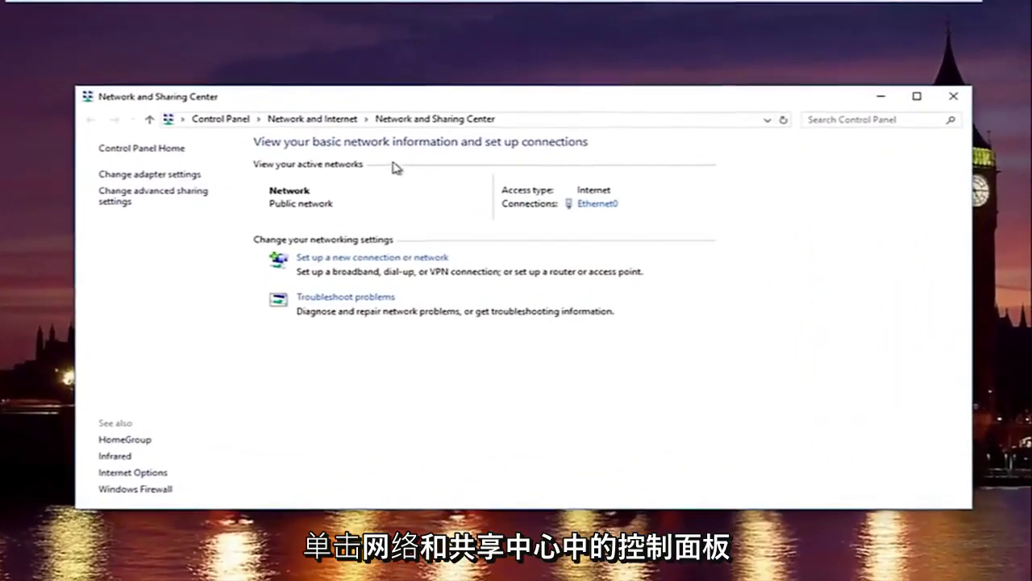
- Go to the adapter settings and open the properties of the Ethernet0 connection
{"action": "left_click", "coordinate": [150, 174]}
{"action": "left_click_drag", "start_coordinate": [249, 120], "coordinate": [230, 107]}
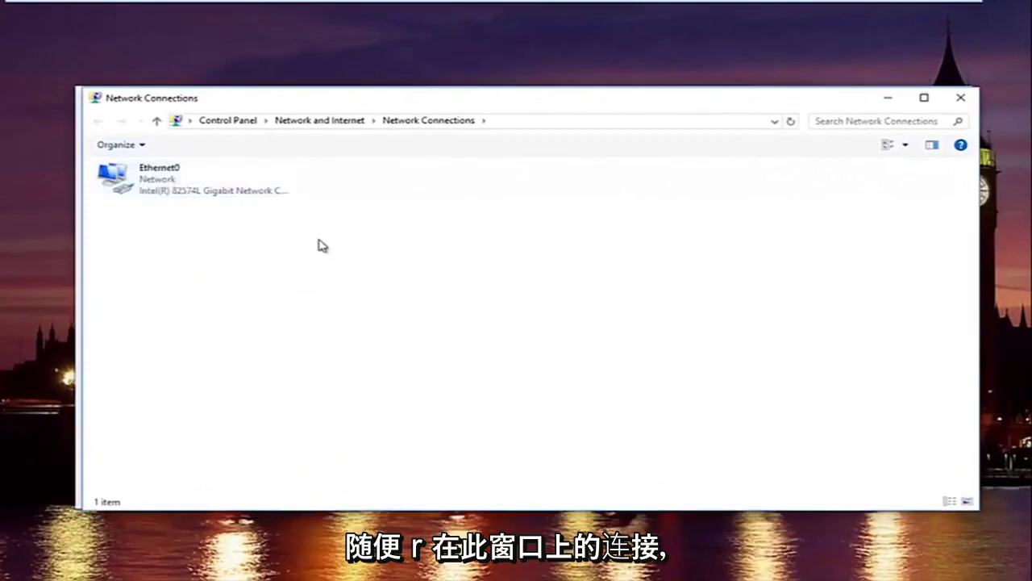
{"action": "right_click", "coordinate": [167, 193]}
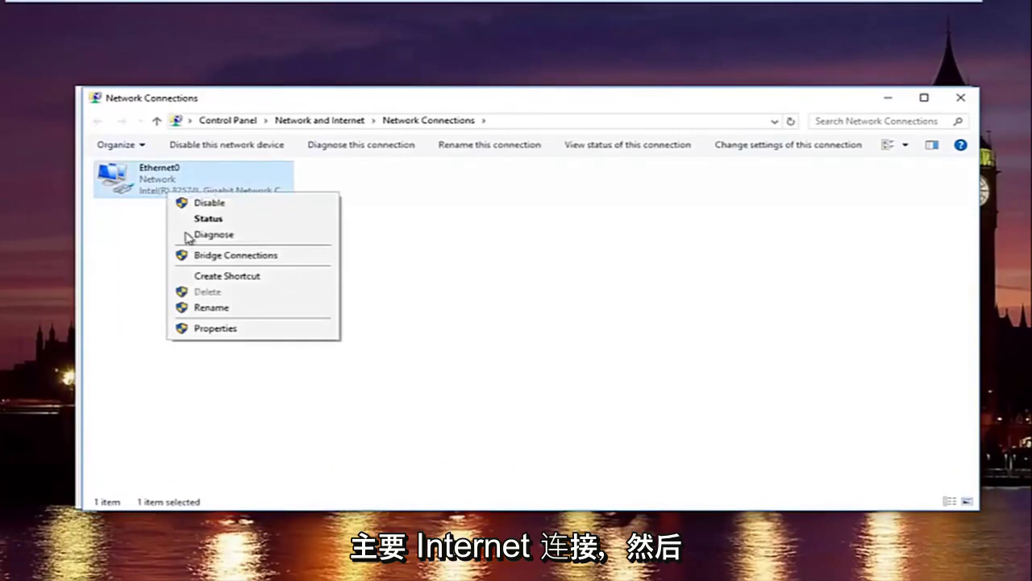
{"action": "left_click", "coordinate": [217, 333]}
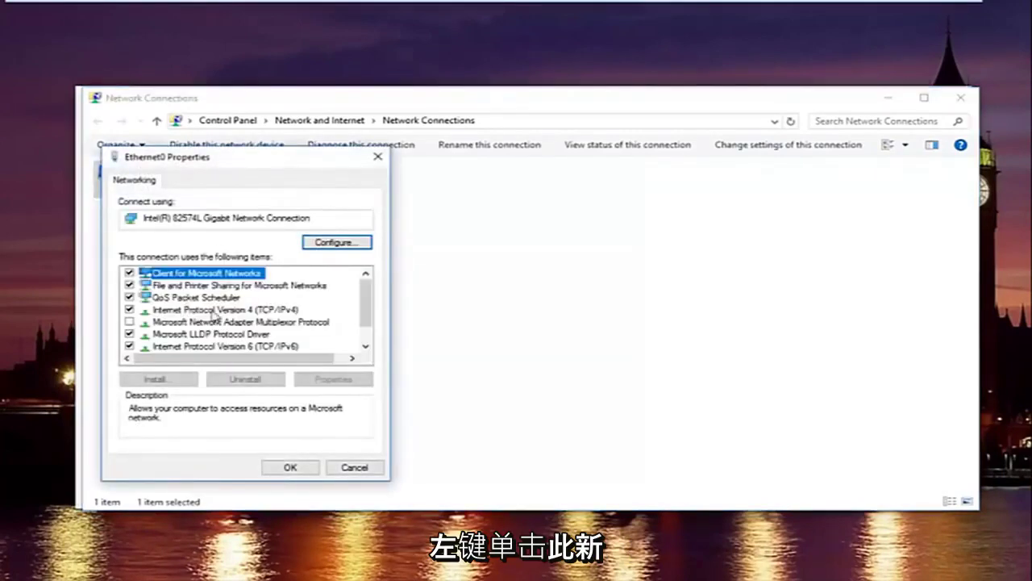
- Open the properties of Internet Protocol Version 4 (TCP/IPv4) for the Ethernet0 connection
{"action": "left_click_drag", "start_coordinate": [224, 164], "coordinate": [421, 159]}
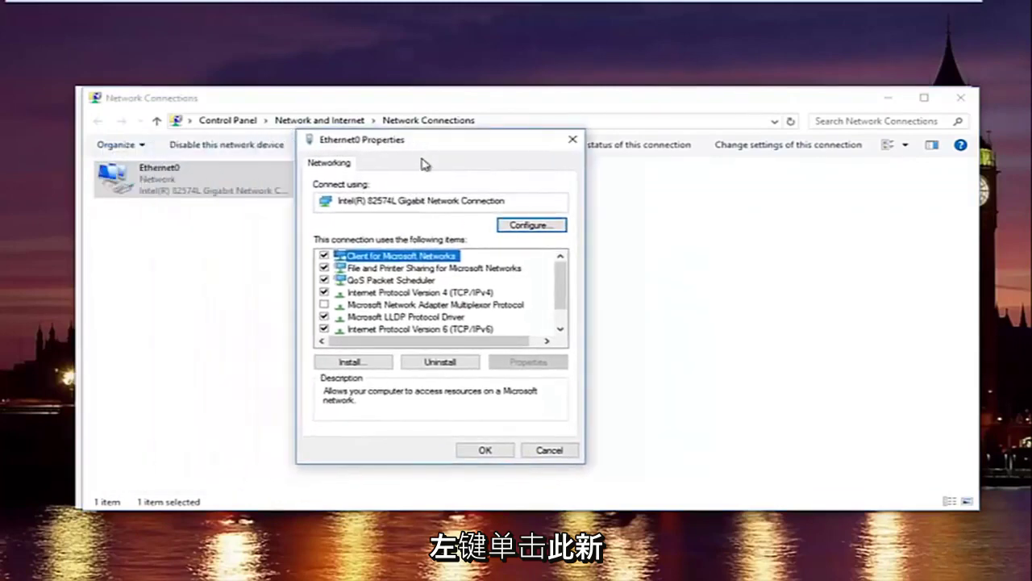
{"action": "left_click", "coordinate": [379, 293]}
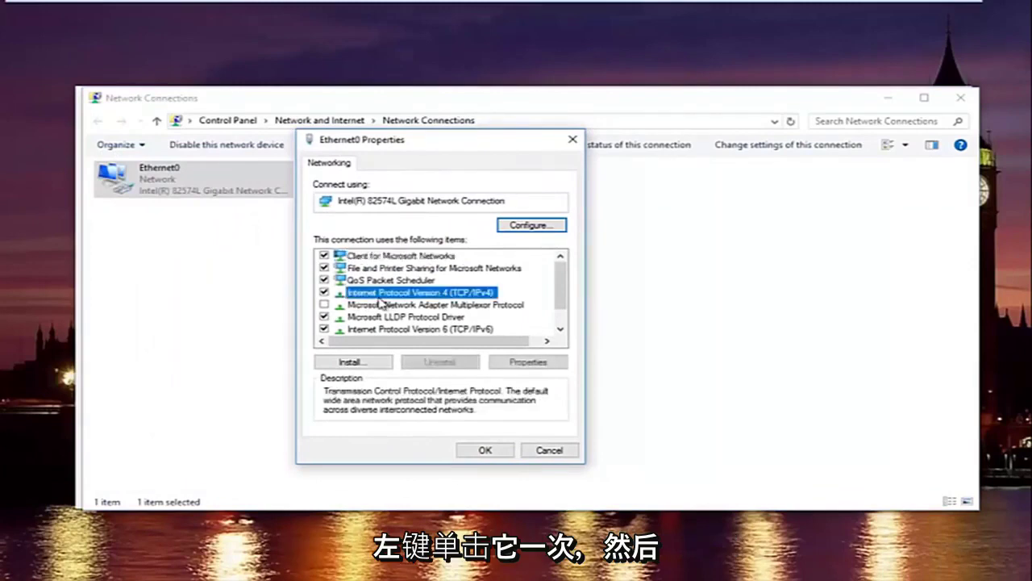
{"action": "left_click", "coordinate": [506, 363]}
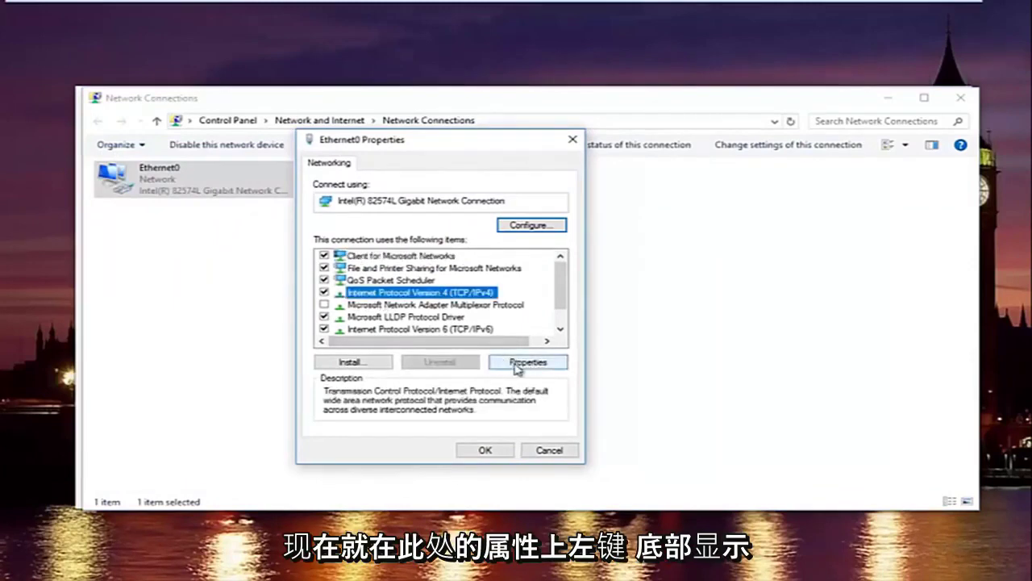
{"action": "left_click_drag", "start_coordinate": [435, 200], "coordinate": [410, 137]}
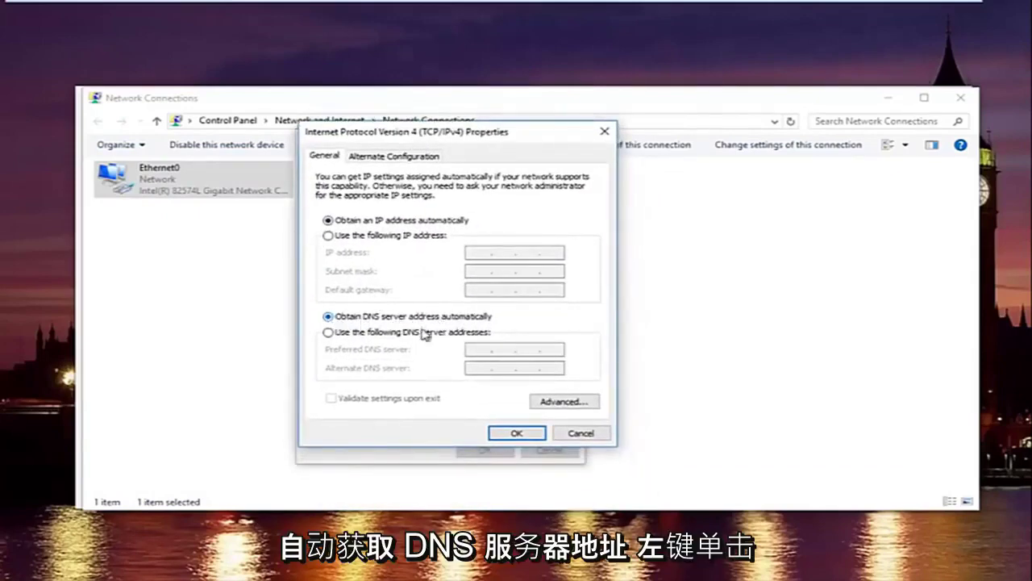
- Set the preferred DNS server to 8.8.8.8 and the alternate to 8.8.4.4, and apply them with validation upon exit enabled
{"action": "left_click", "coordinate": [328, 332]}
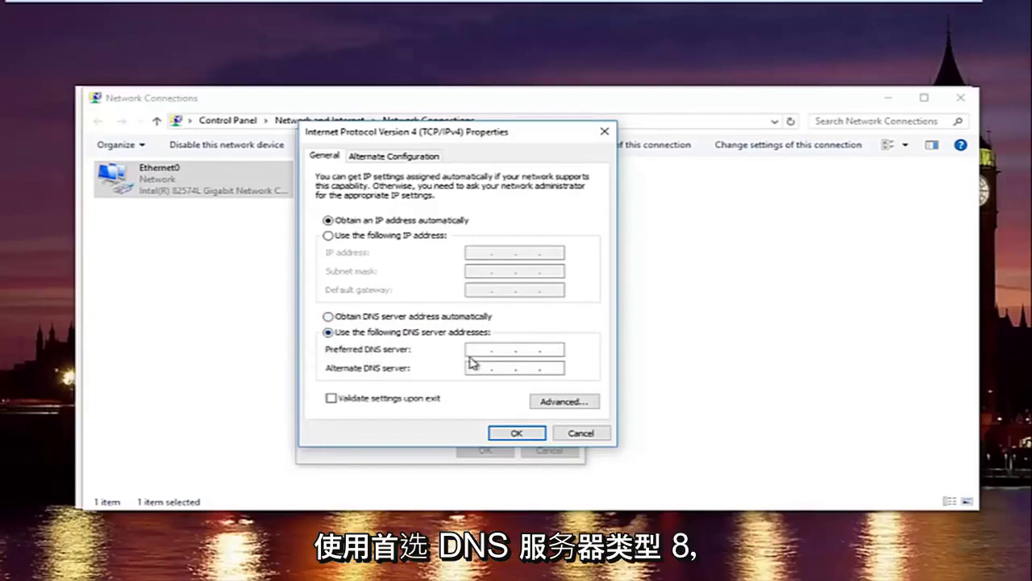
{"action": "type", "text": "8"}
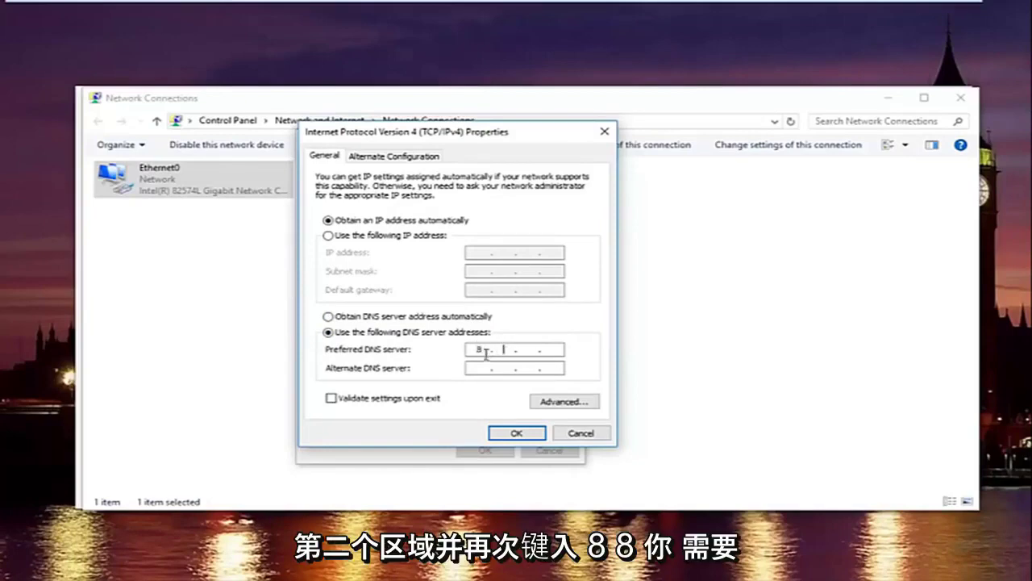
{"action": "type", "text": ".8.8.8"}
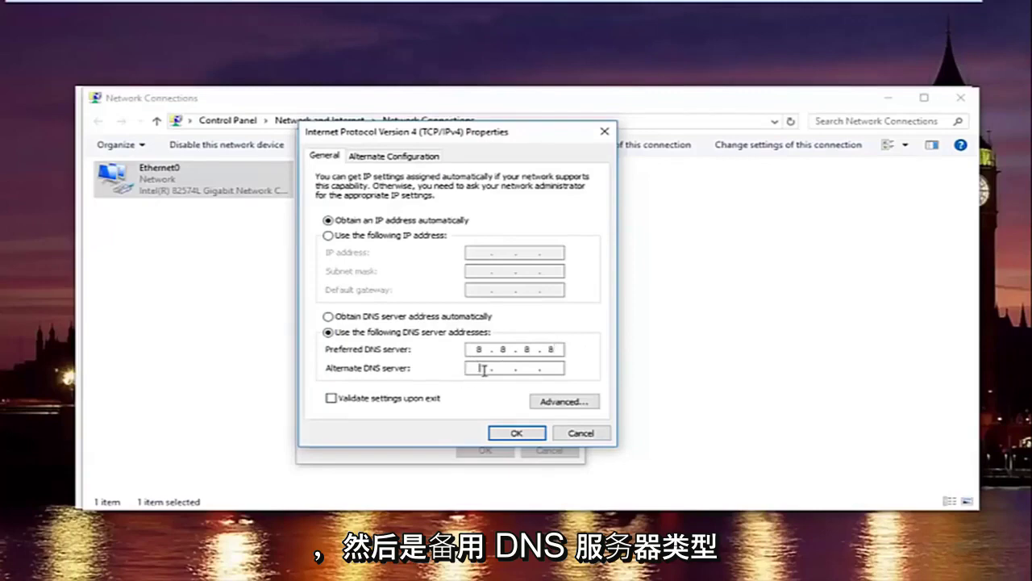
{"action": "left_click", "coordinate": [524, 371]}
{"action": "type", "text": "8.8."}
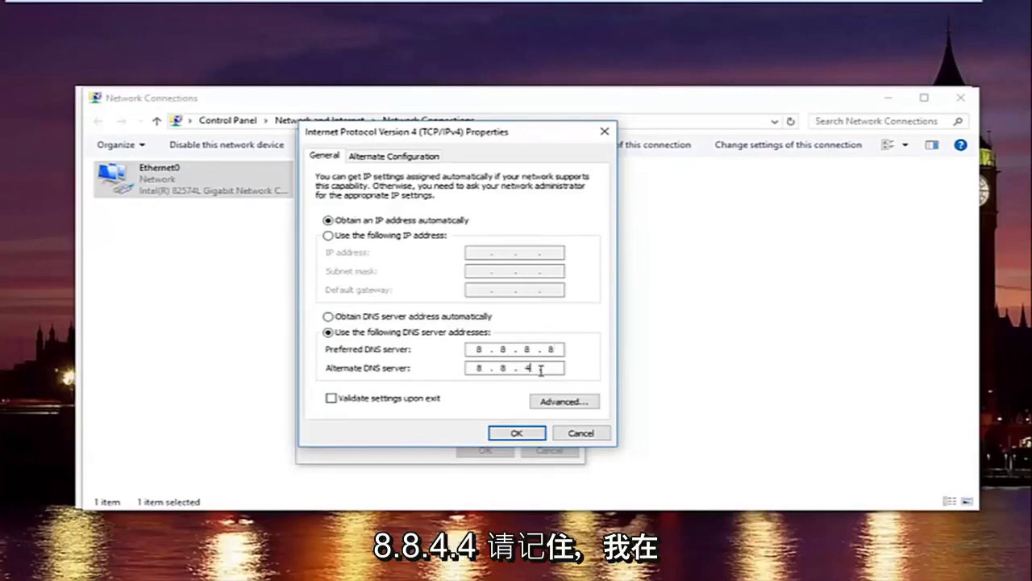
{"action": "type", "text": "4.4"}
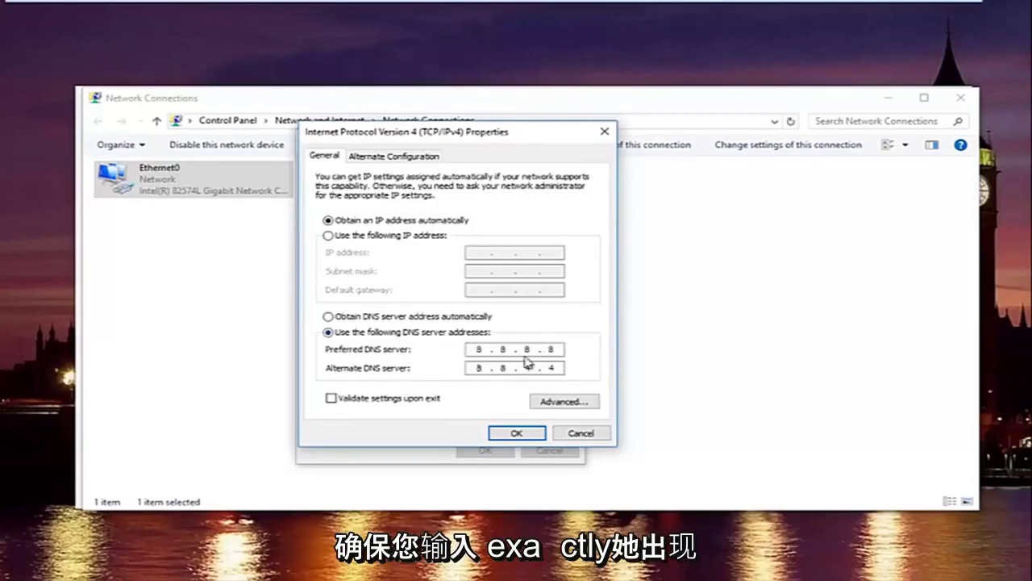
{"action": "left_click", "coordinate": [330, 399]}
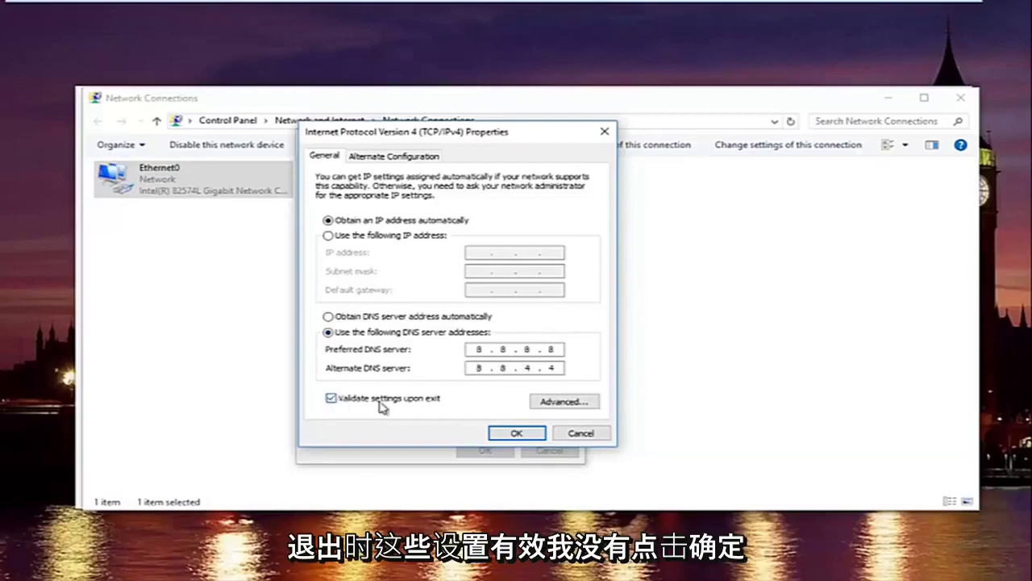
{"action": "left_click", "coordinate": [513, 435]}
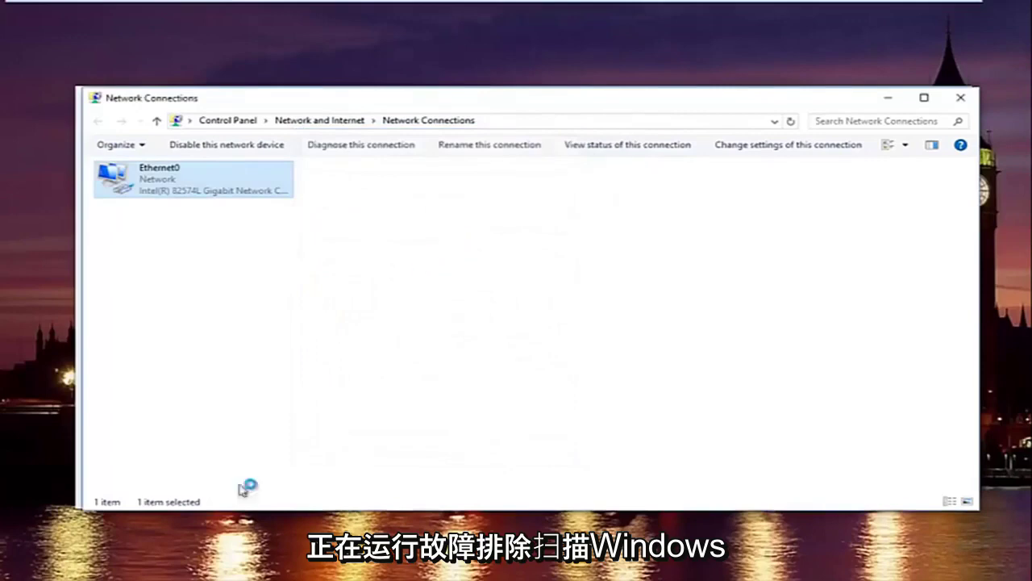
- Run network diagnostics on the Ethernet0 connection, review the detection details in the troubleshooting report, and close the troubleshooter
{"action": "left_click", "coordinate": [133, 580]}
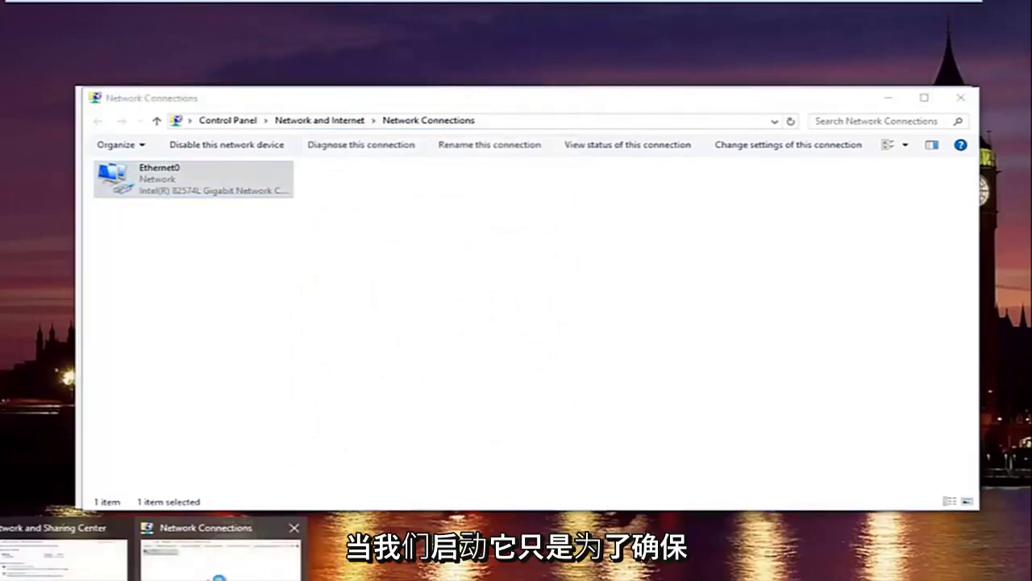
{"action": "left_click", "coordinate": [360, 144]}
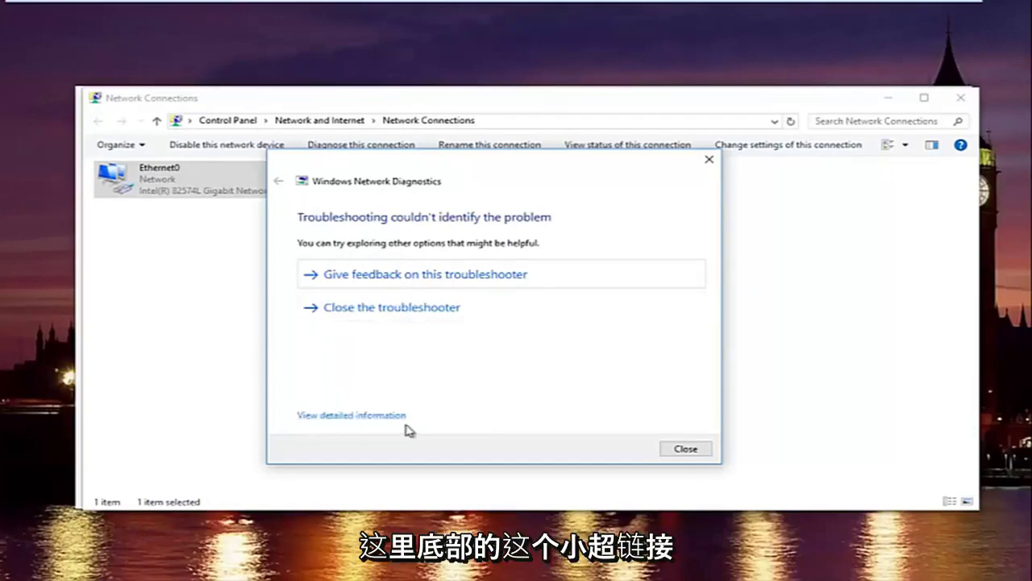
{"action": "left_click", "coordinate": [349, 416]}
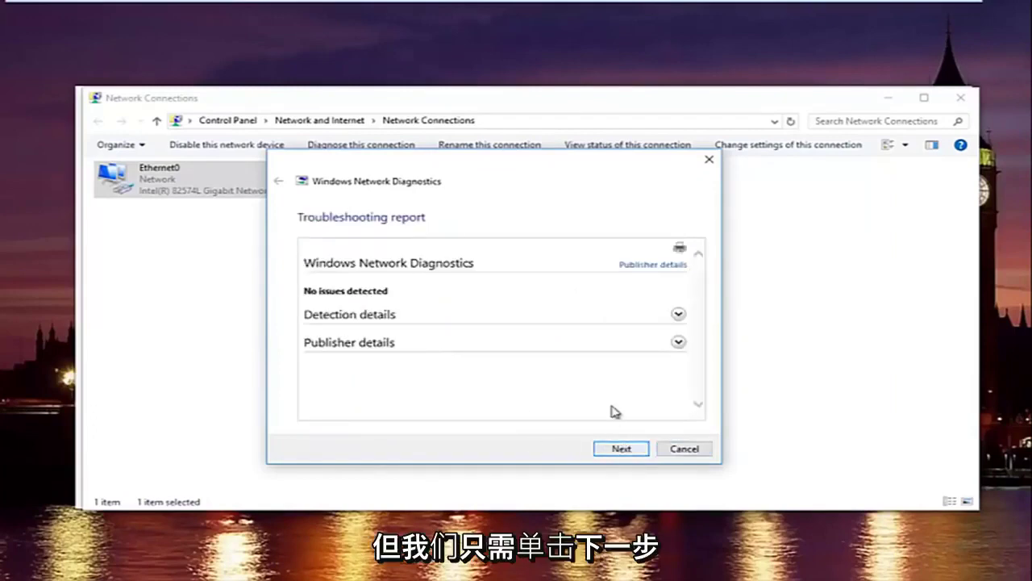
{"action": "left_click", "coordinate": [671, 320]}
{"action": "scroll", "coordinate": [668, 350], "scroll_direction": "down", "scroll_amount": 2}
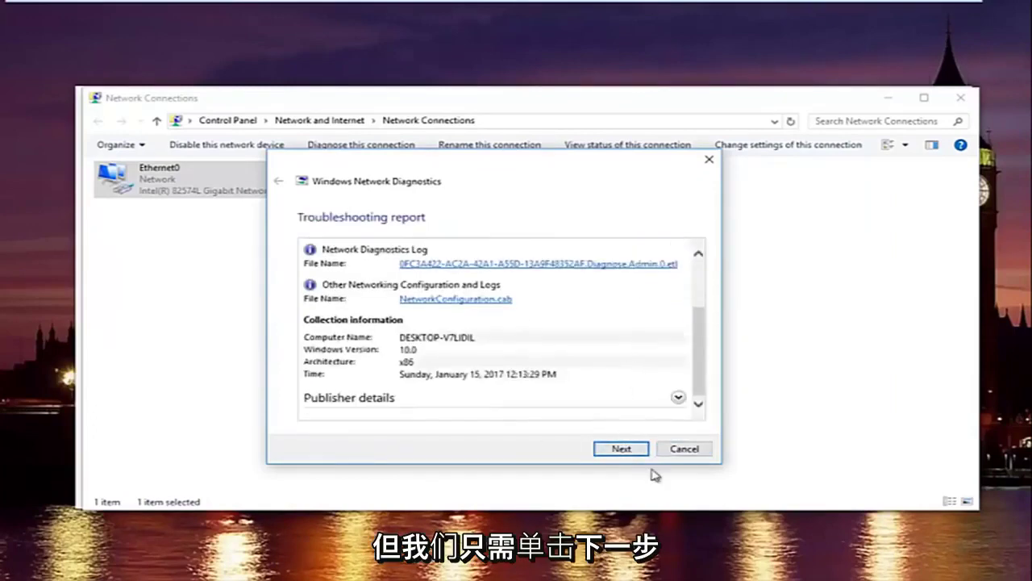
{"action": "left_click", "coordinate": [619, 449]}
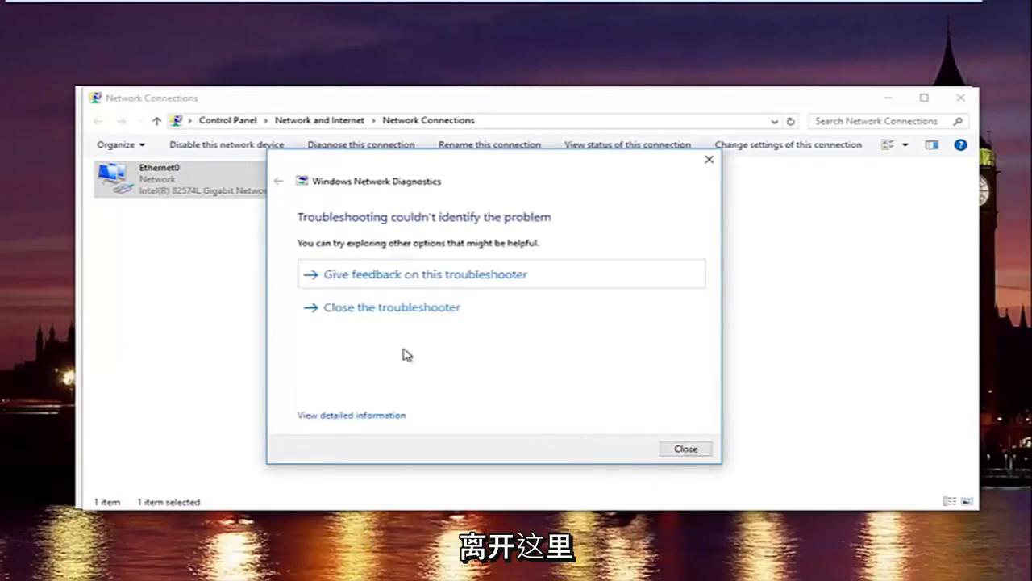
{"action": "left_click", "coordinate": [683, 447]}
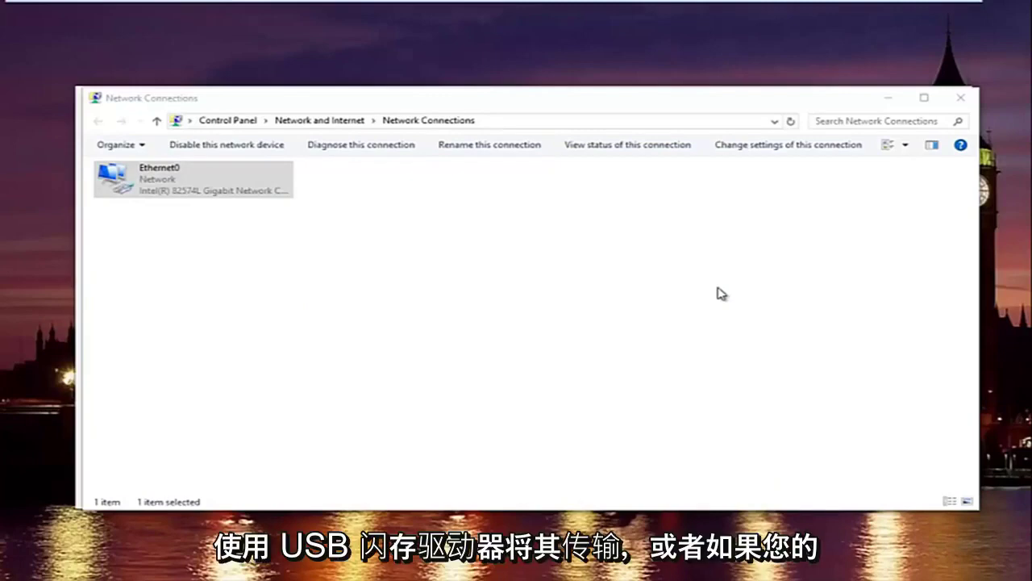
- Close the Network Connections and Network and Sharing Center windows, and open Device Manager through a Windows search for "device manager"
{"action": "left_click", "coordinate": [959, 98]}
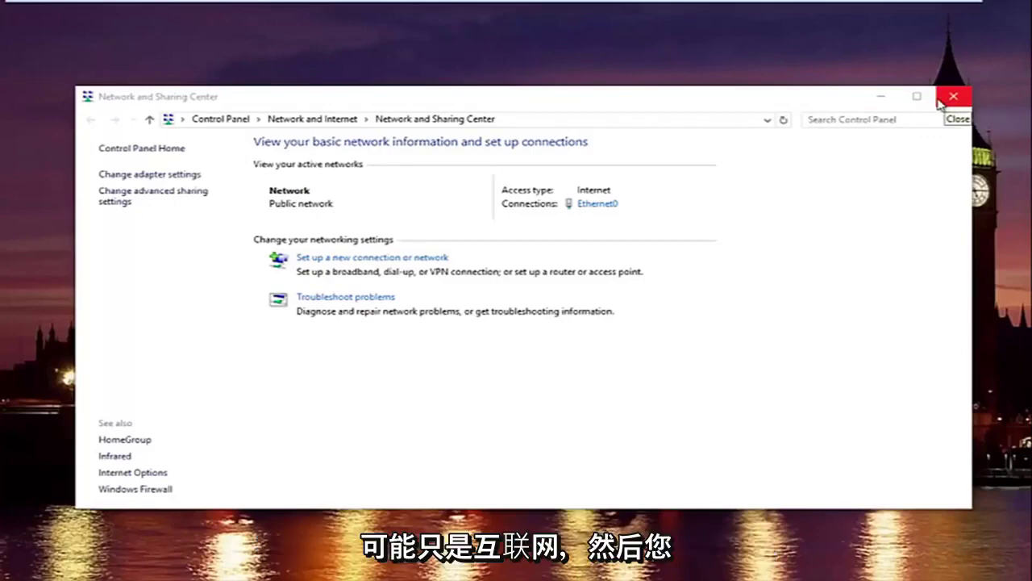
{"action": "left_click", "coordinate": [940, 102]}
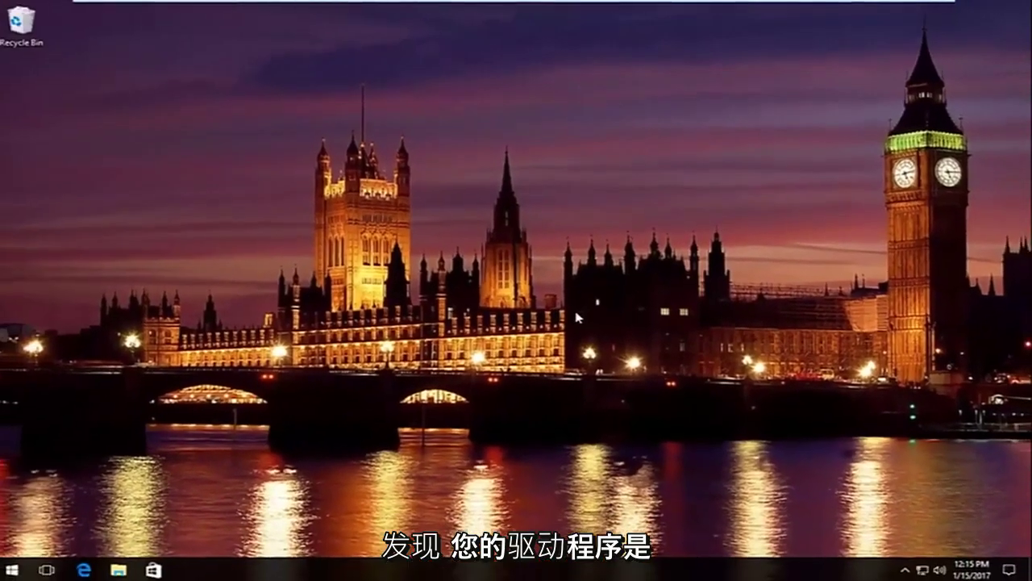
{"action": "left_click", "coordinate": [14, 568]}
{"action": "type", "text": "d"}
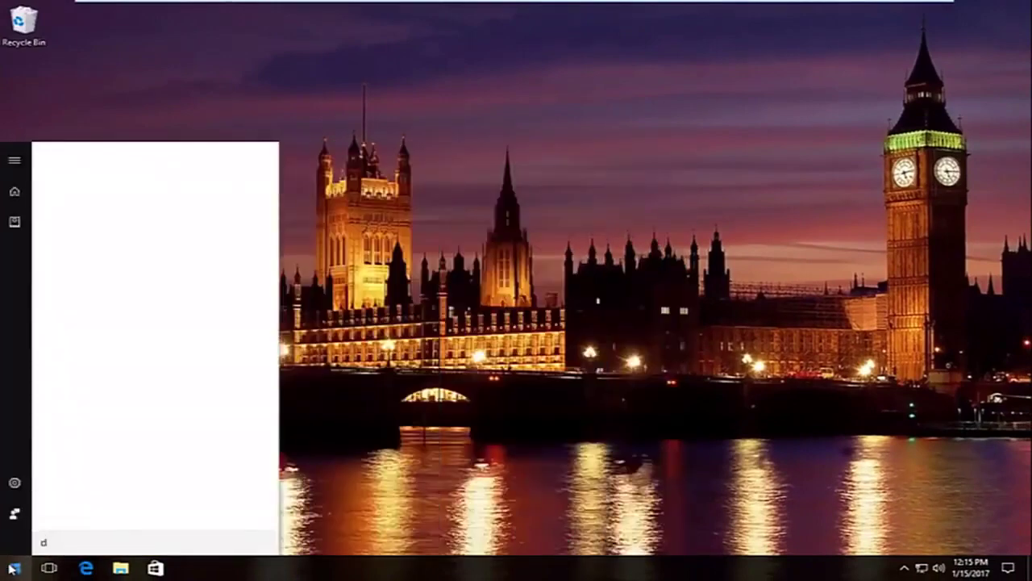
{"action": "type", "text": "evice"}
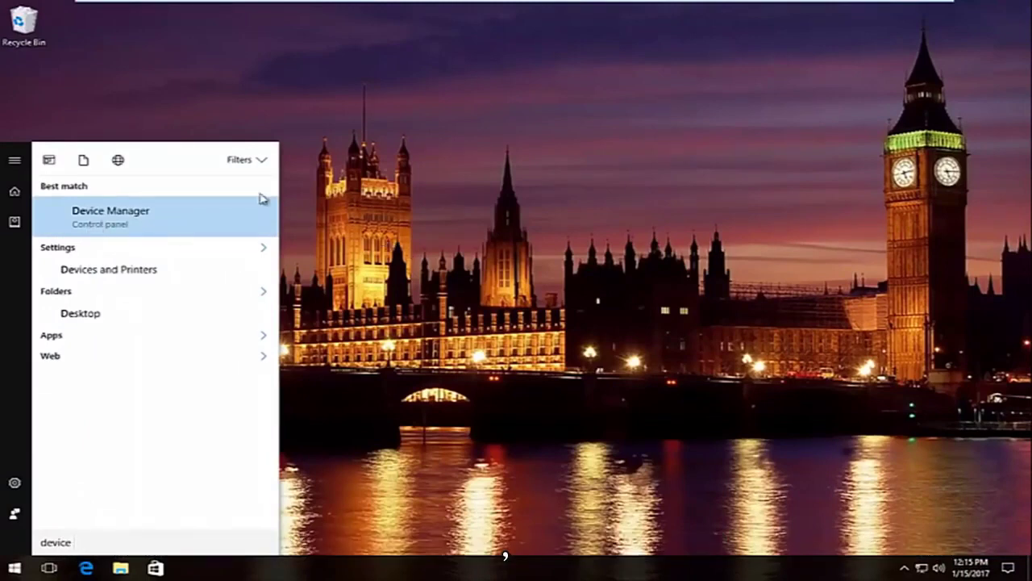
{"action": "type", "text": "manager"}
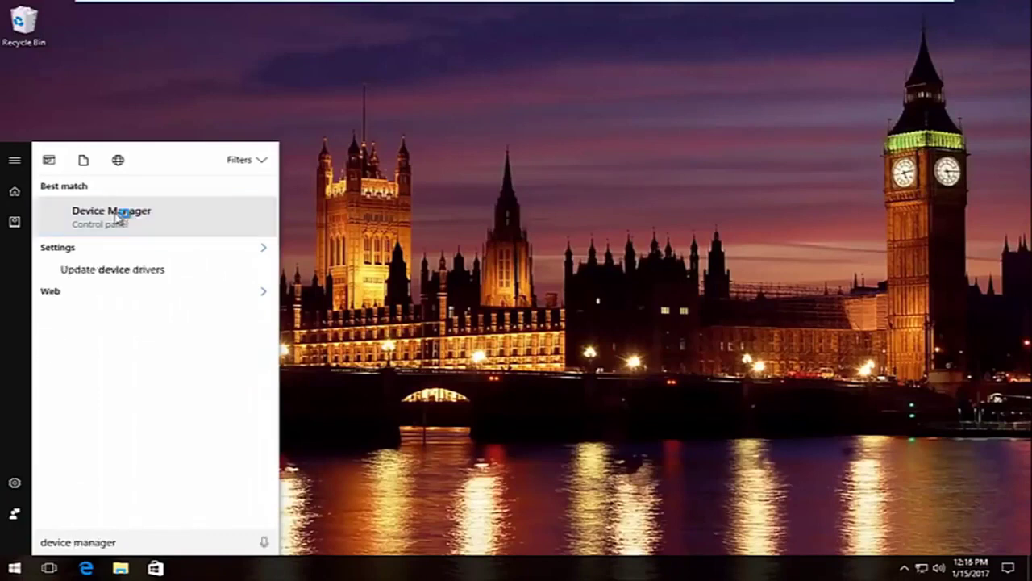
{"action": "left_click", "coordinate": [120, 213]}
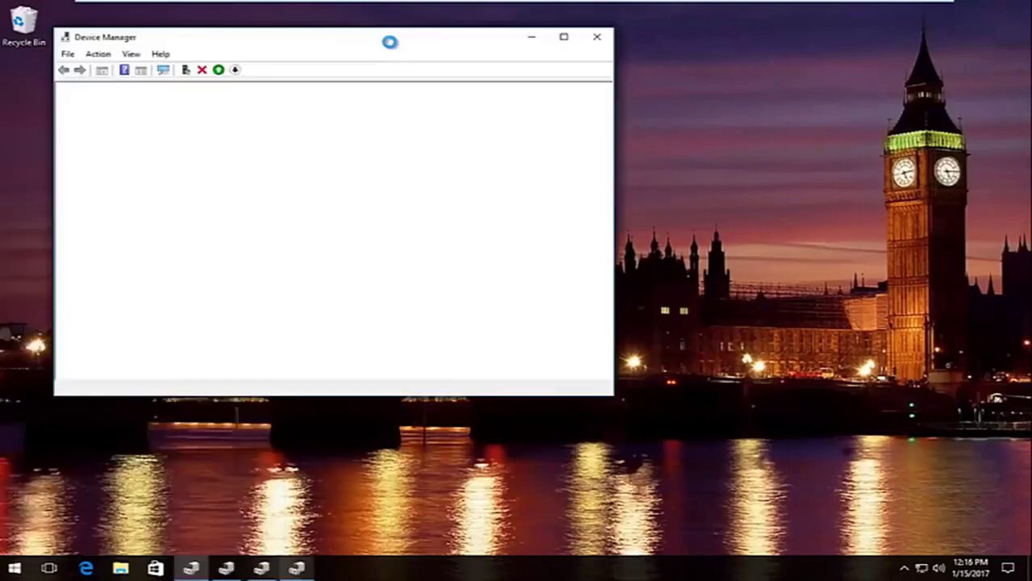
- Close the duplicate Device Manager windows and move the remaining one toward the middle of the desktop
{"action": "left_click_drag", "start_coordinate": [393, 44], "coordinate": [359, 79]}
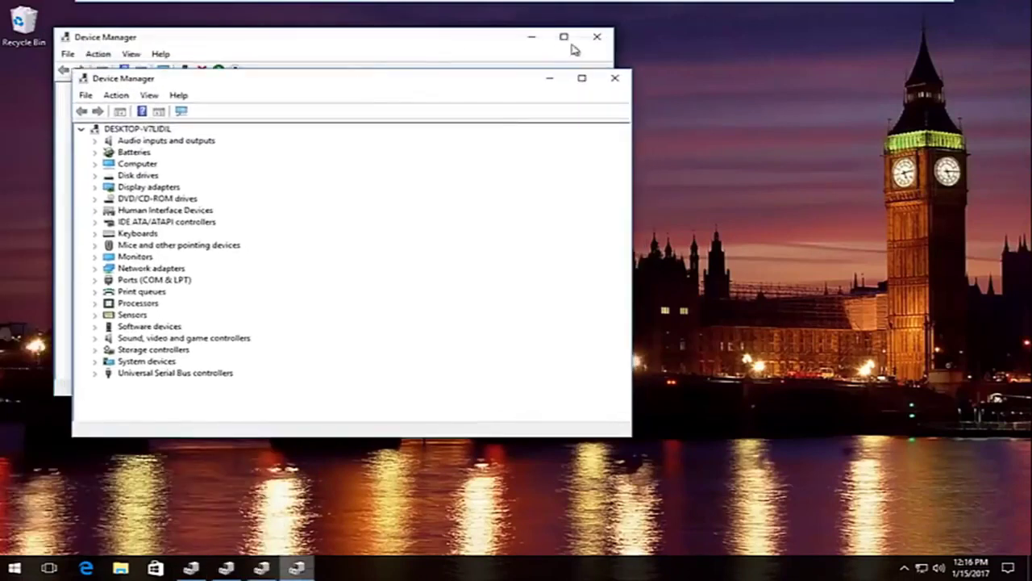
{"action": "left_click", "coordinate": [600, 38]}
{"action": "left_click", "coordinate": [600, 38]}
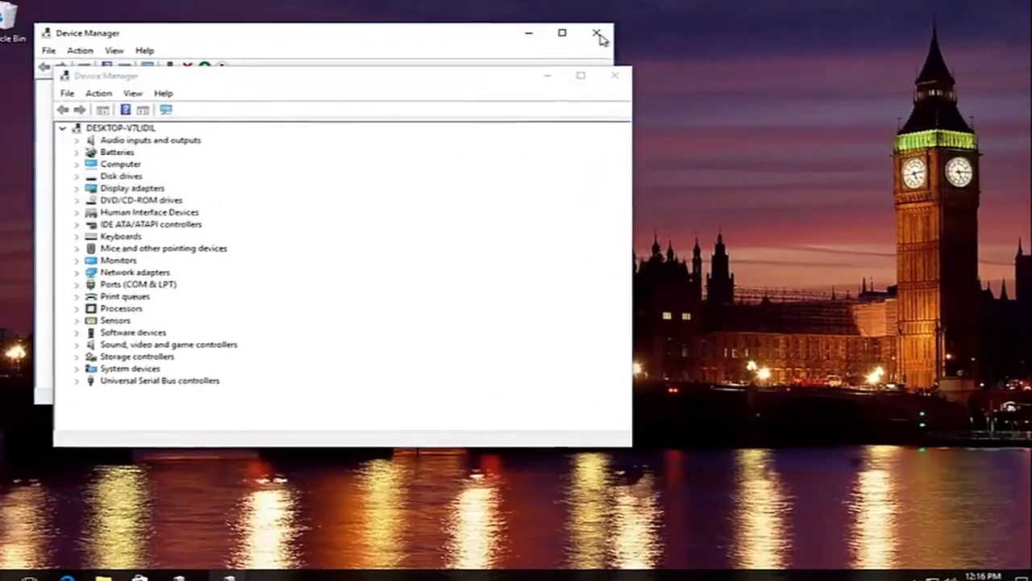
{"action": "left_click", "coordinate": [601, 38]}
{"action": "left_click_drag", "start_coordinate": [526, 80], "coordinate": [472, 64]}
{"action": "left_click_drag", "start_coordinate": [321, 64], "coordinate": [331, 52]}
{"action": "left_click_drag", "start_coordinate": [272, 32], "coordinate": [535, 79]}
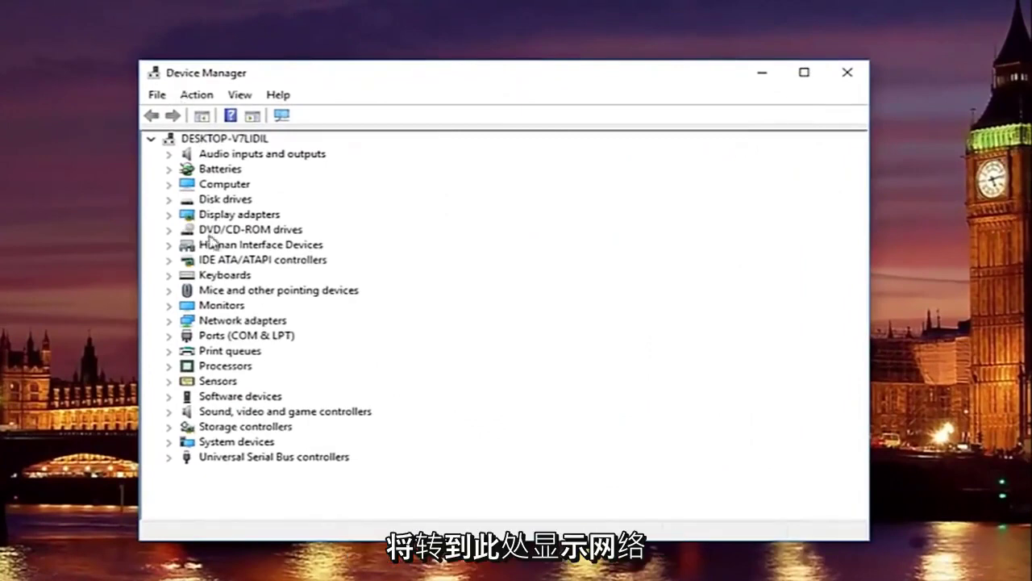
- Start a driver update for the Intel(R) 82574L Gigabit Network Connection adapter, choosing to browse the computer for driver software
{"action": "left_click", "coordinate": [174, 324]}
{"action": "left_click", "coordinate": [297, 338]}
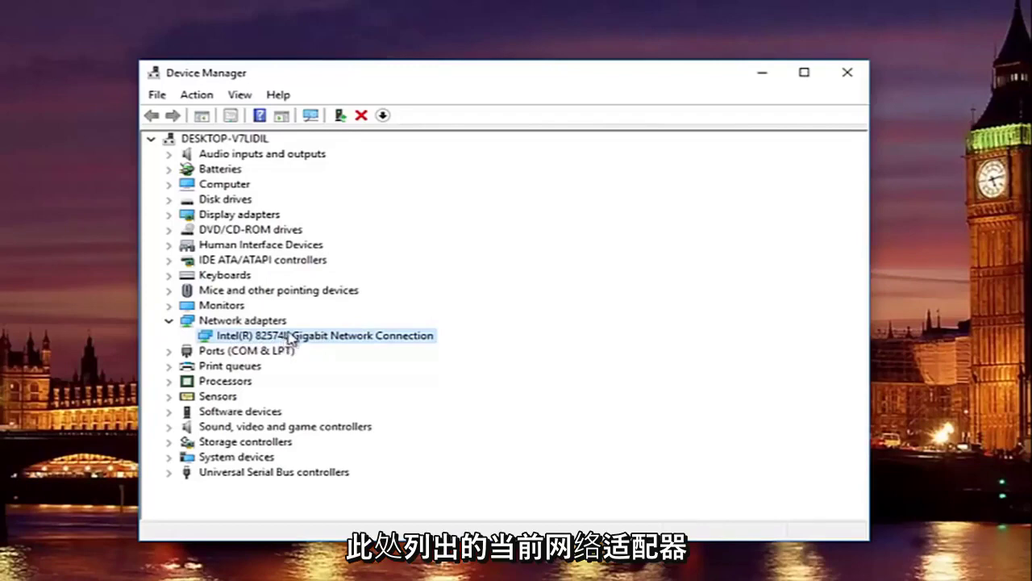
{"action": "right_click", "coordinate": [290, 336]}
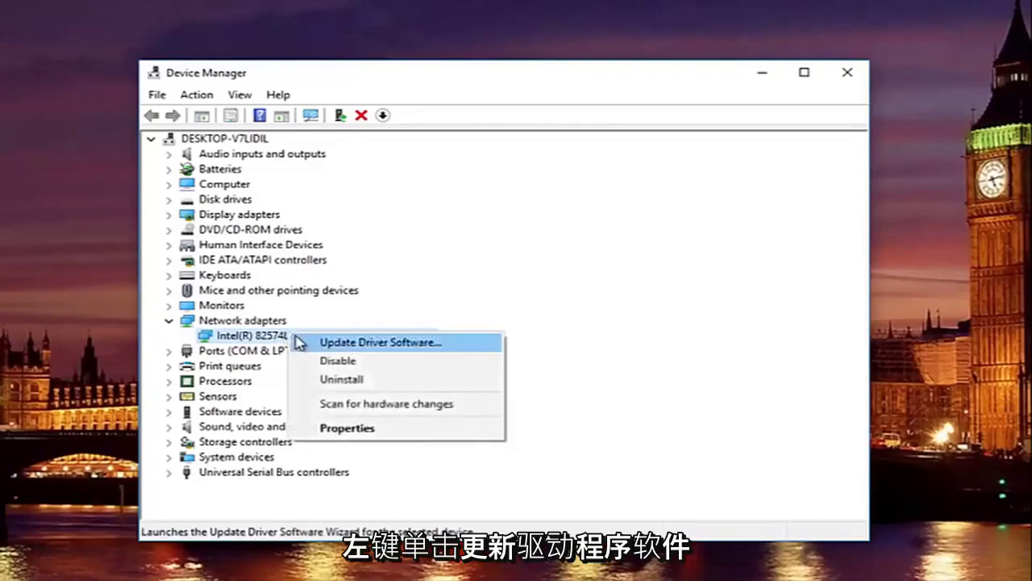
{"action": "left_click", "coordinate": [352, 342]}
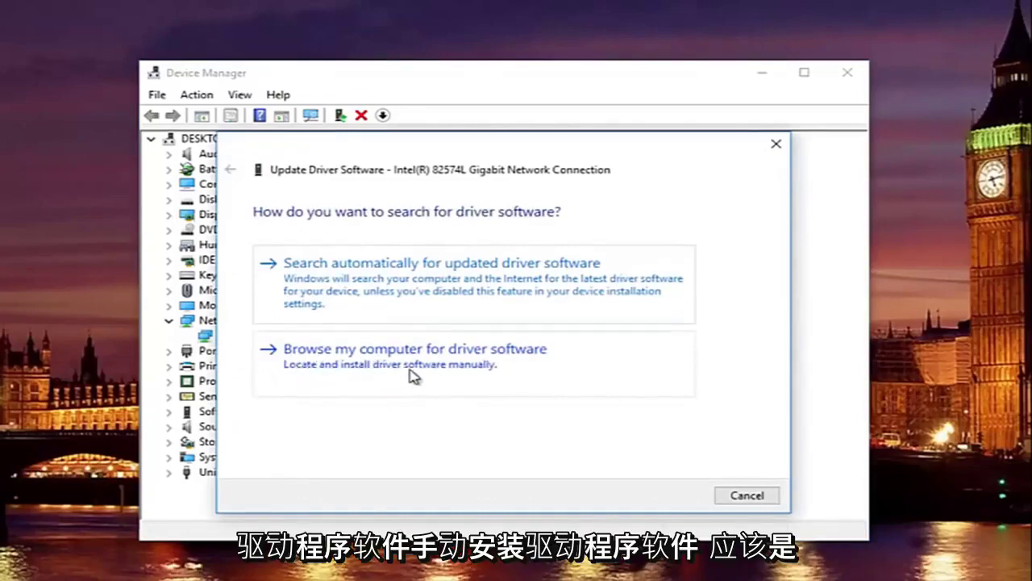
{"action": "left_click", "coordinate": [355, 361]}
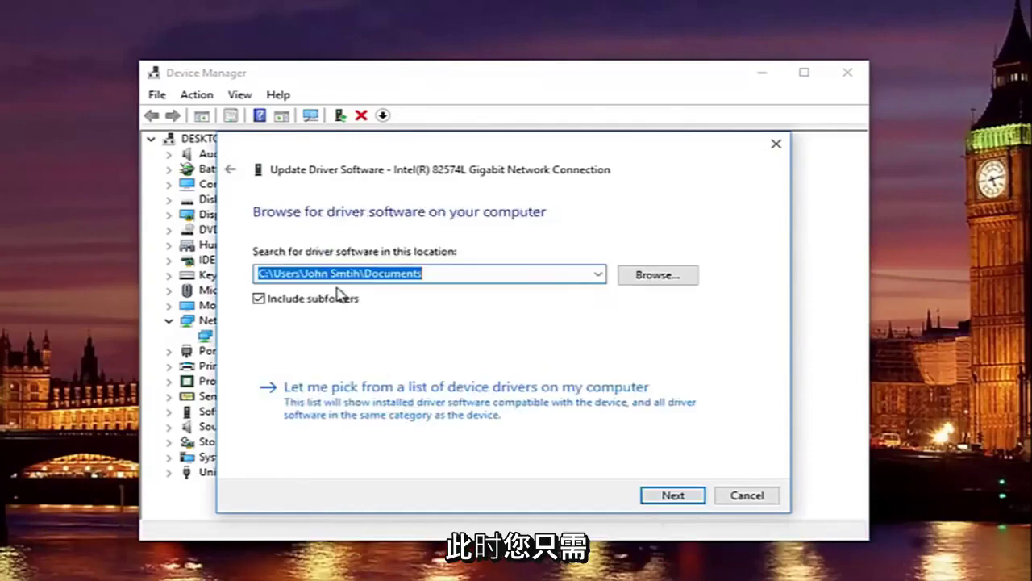
- Look through the folder choices for the driver location, and close the folder browser and the driver update wizard without installing
{"action": "left_click", "coordinate": [657, 276]}
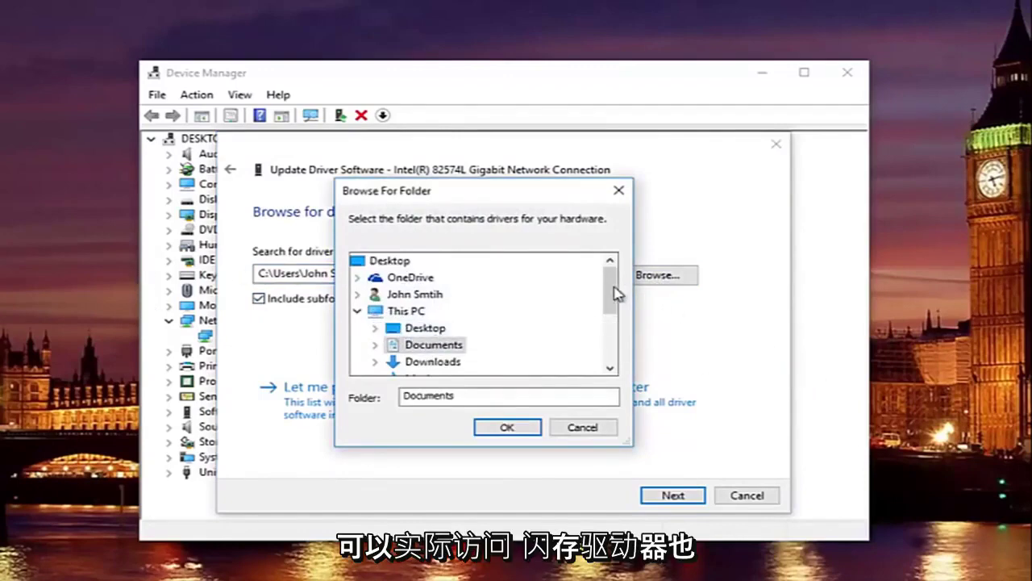
{"action": "left_click_drag", "start_coordinate": [615, 295], "coordinate": [610, 261]}
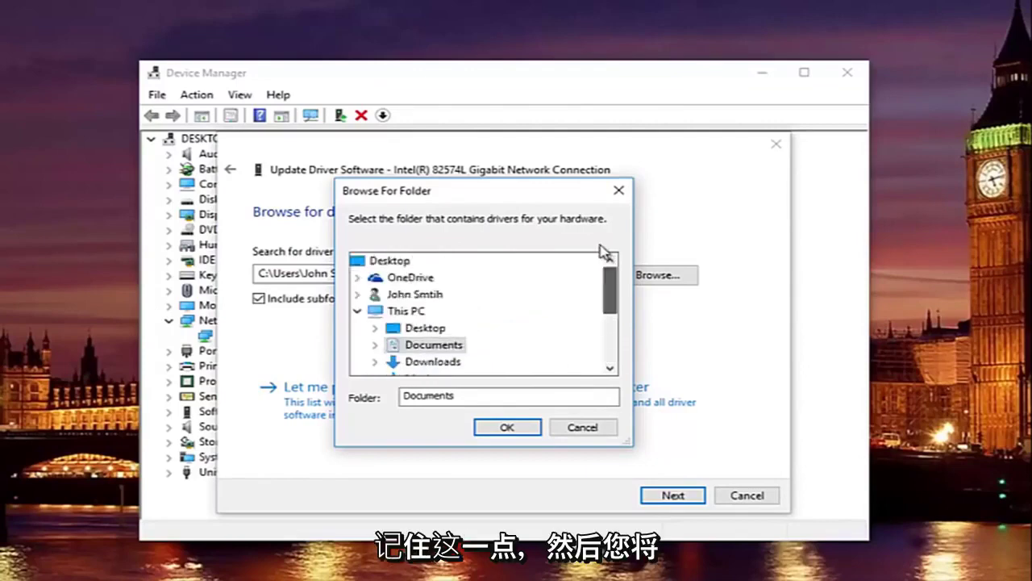
{"action": "left_click", "coordinate": [616, 192]}
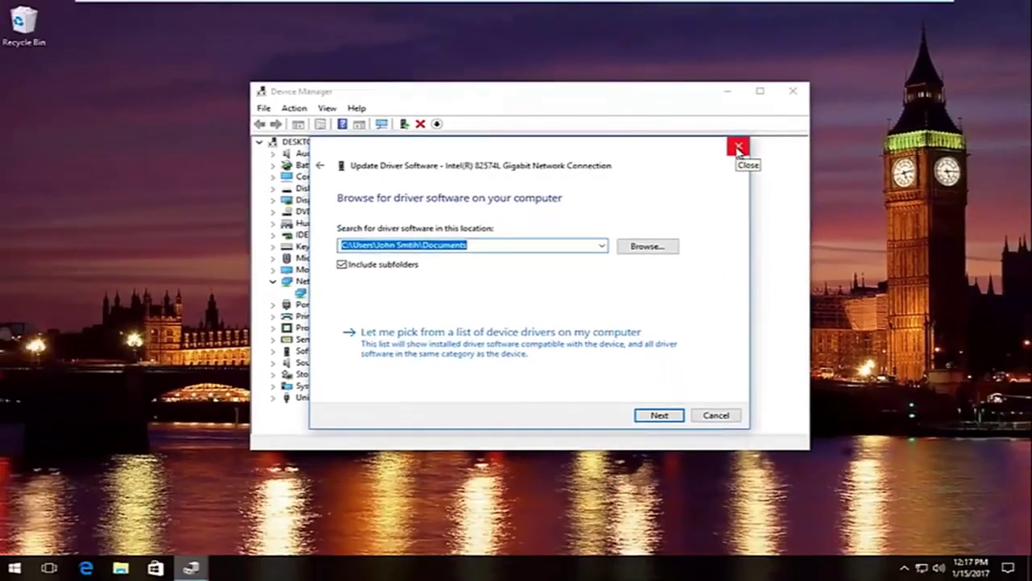
{"action": "left_click", "coordinate": [776, 145]}
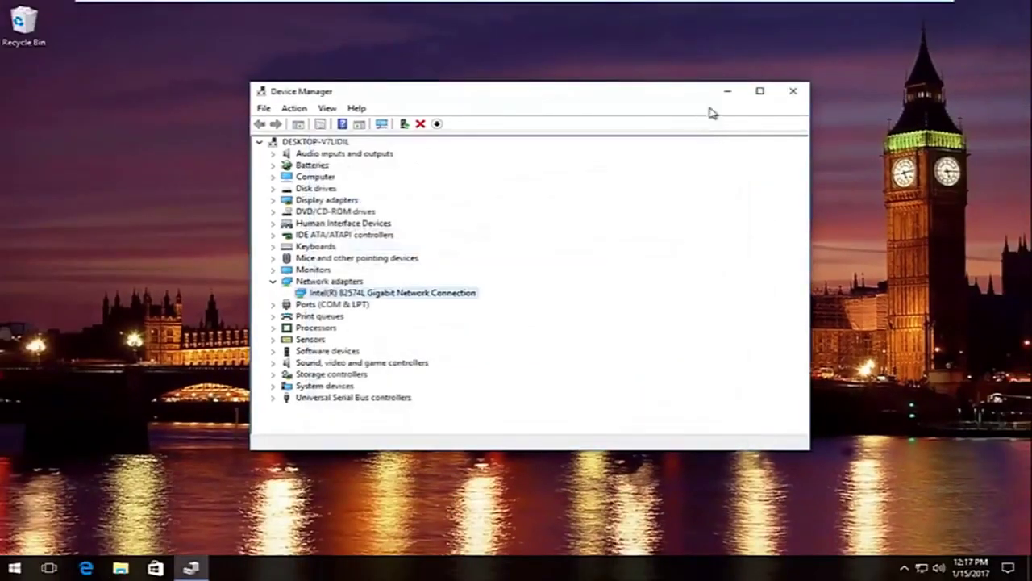